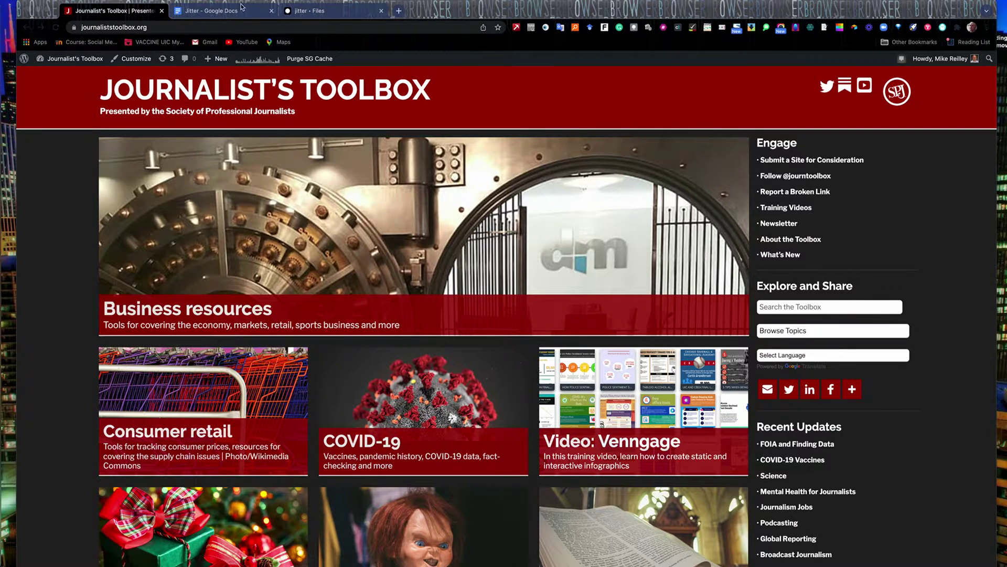
Show the Jitter notes in Google Docs: Jitter.video, motion graphics, free or $12/mo account
left_click(219, 11)
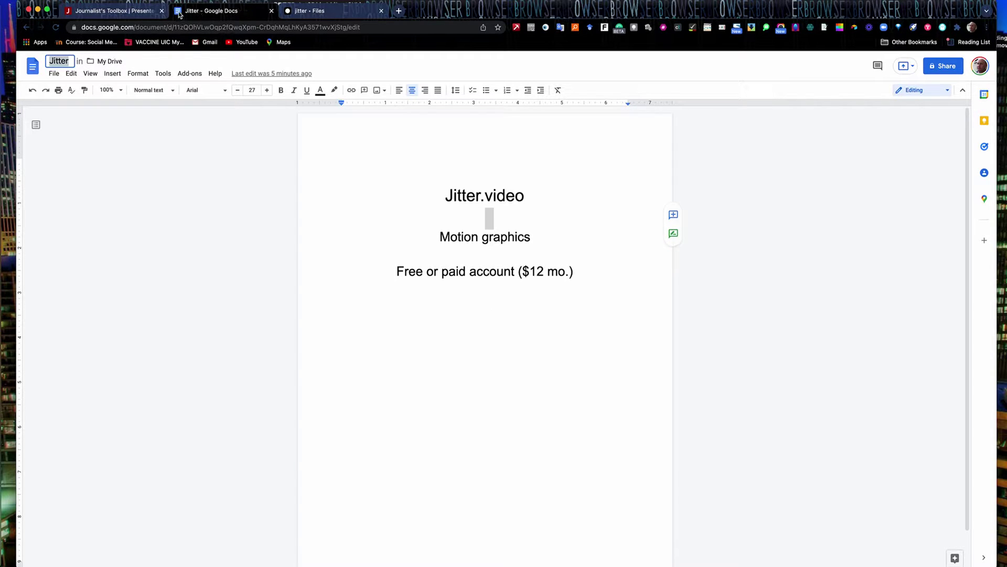
Go back to the Journalist's Toolbox homepage, scan the topic tiles and open Digital journalism
left_click(121, 12)
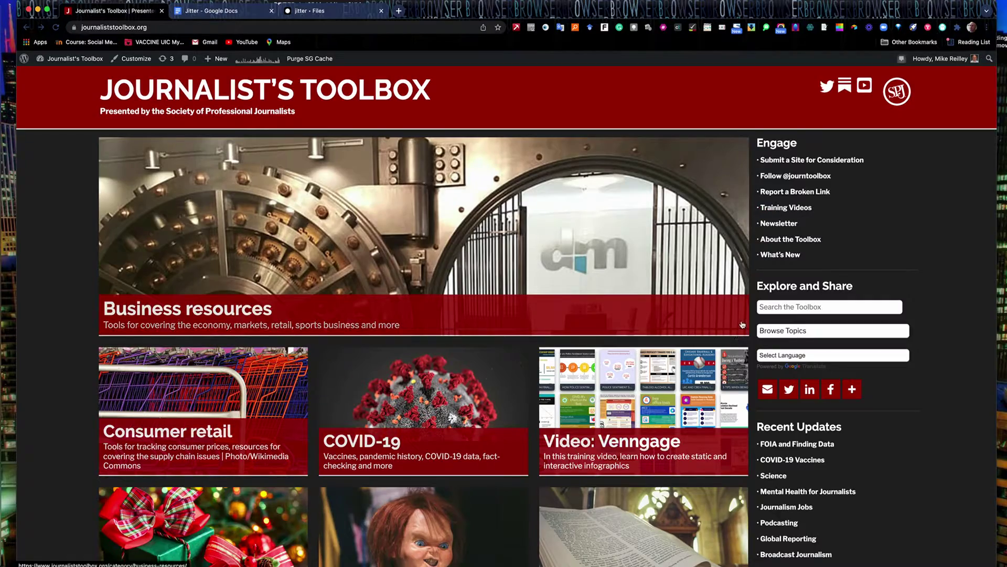
scroll(742, 323, "down", 5)
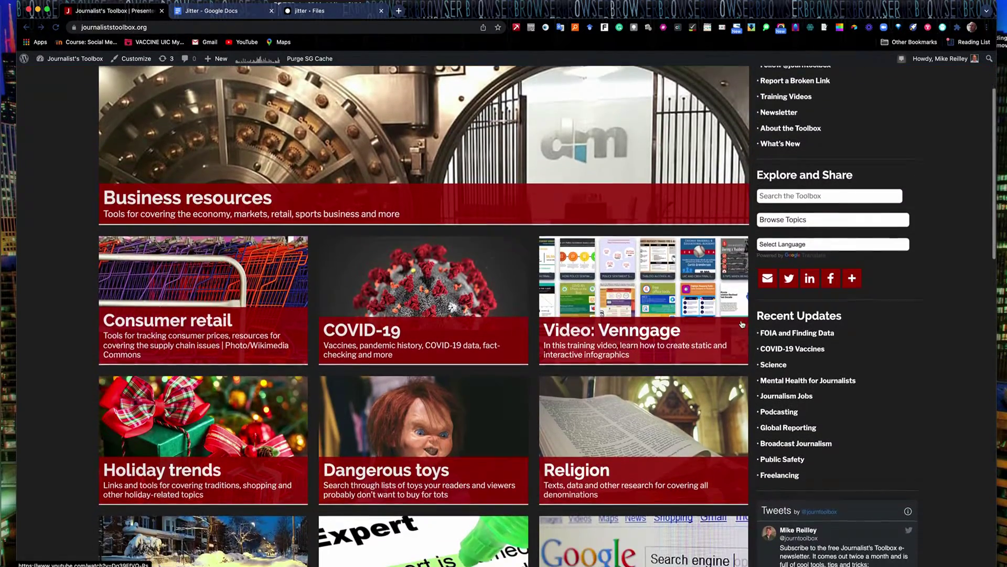
scroll(743, 324, "down", 12)
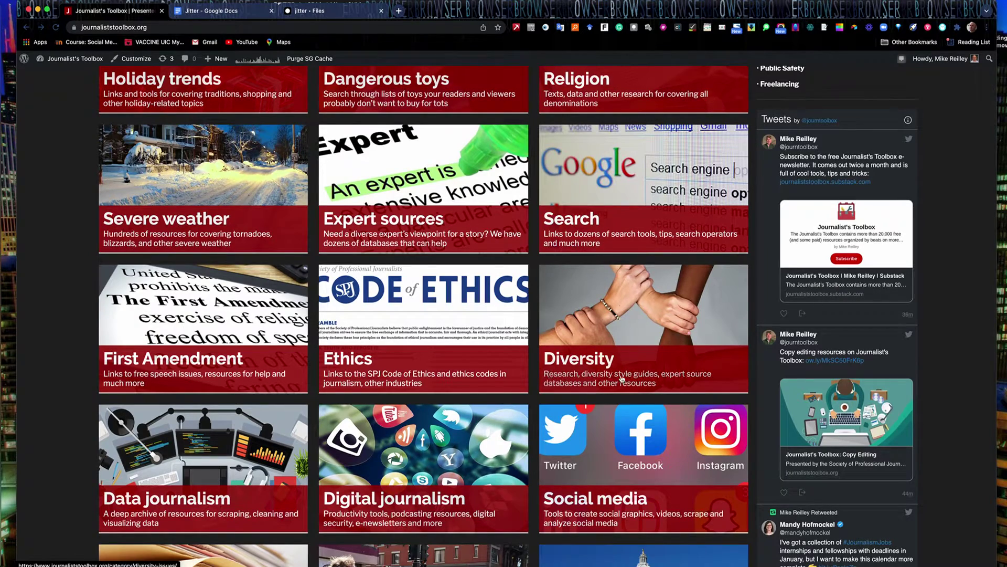
scroll(556, 341, "up", 1)
scroll(556, 341, "up", 10)
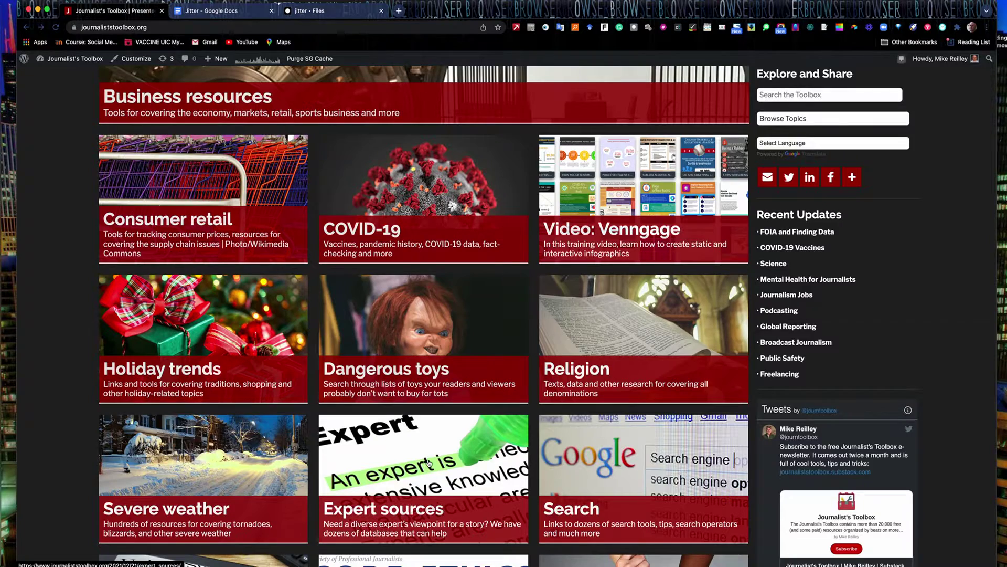
scroll(429, 464, "down", 1)
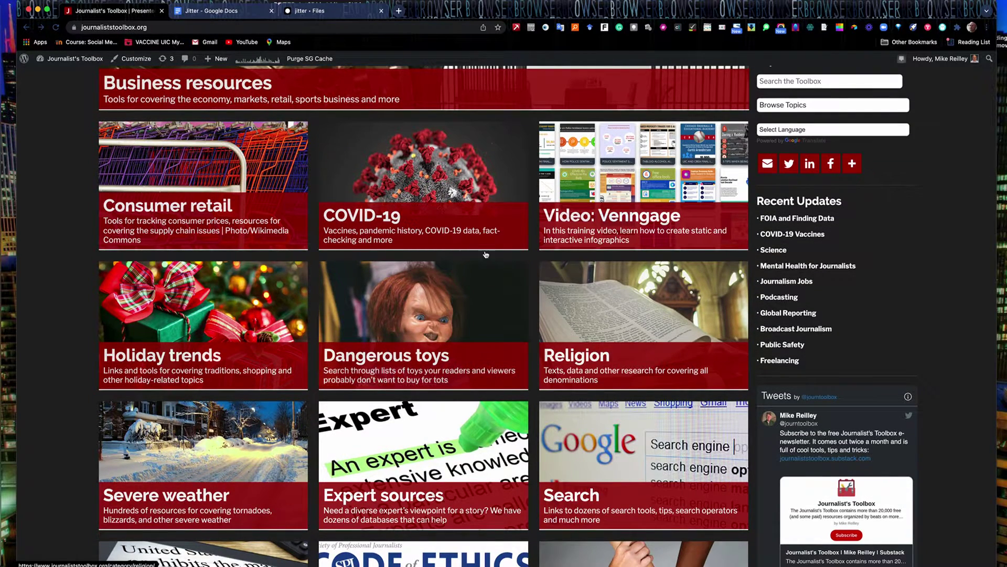
scroll(421, 298, "down", 10)
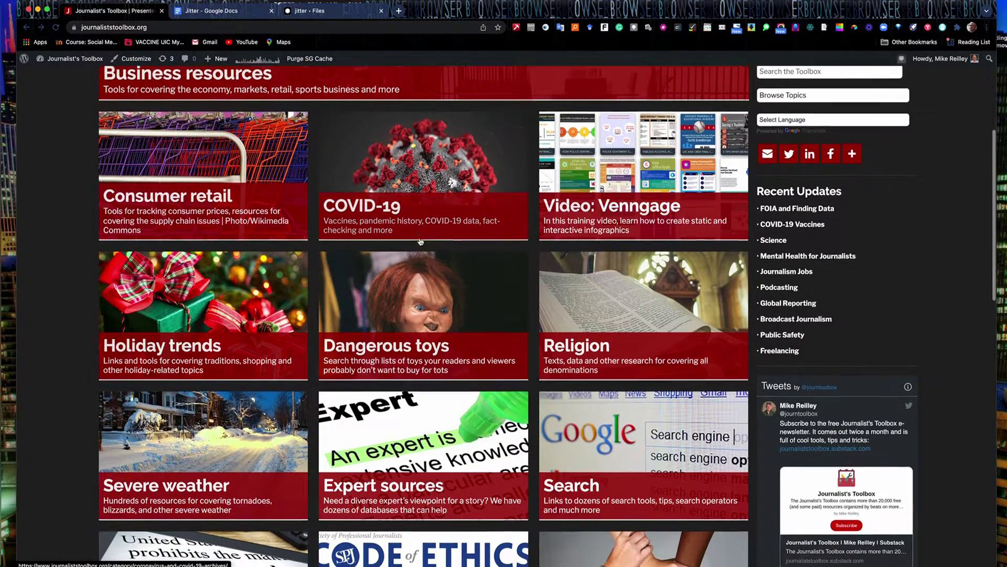
scroll(421, 298, "down", 8)
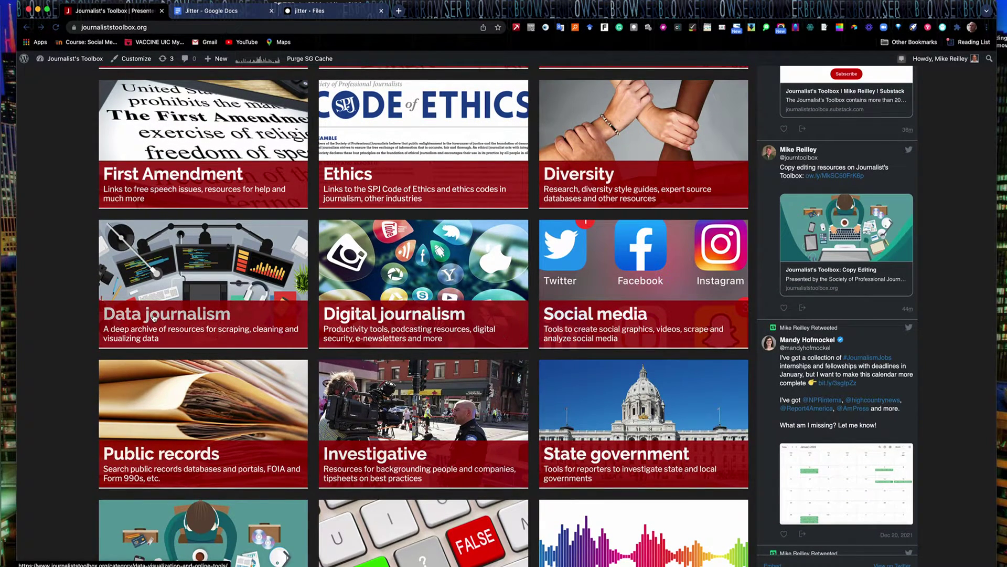
left_click(400, 321)
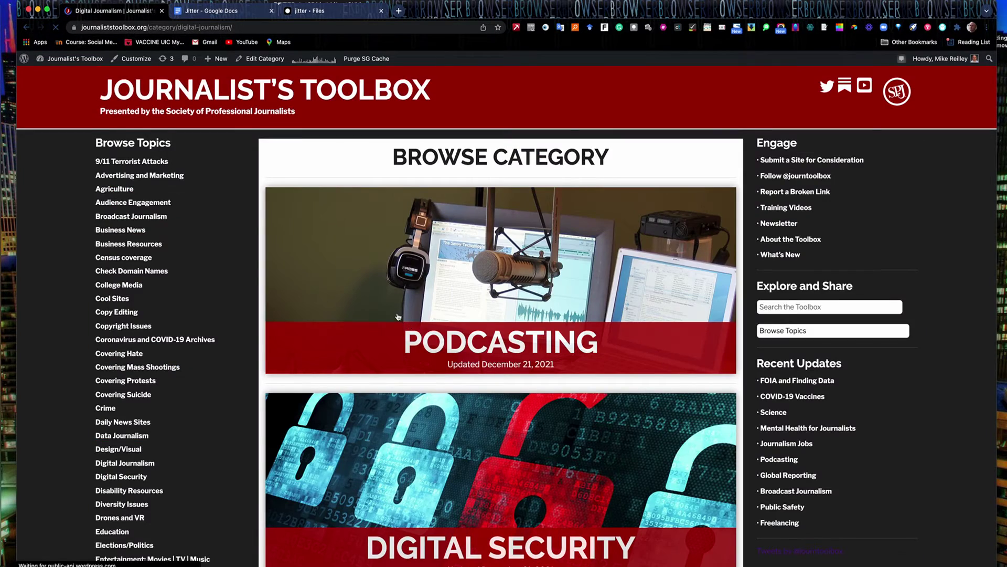
Look through the Productivity Tools post, then return to the Digital Journalism category
scroll(398, 316, "down", 7)
left_click(508, 388)
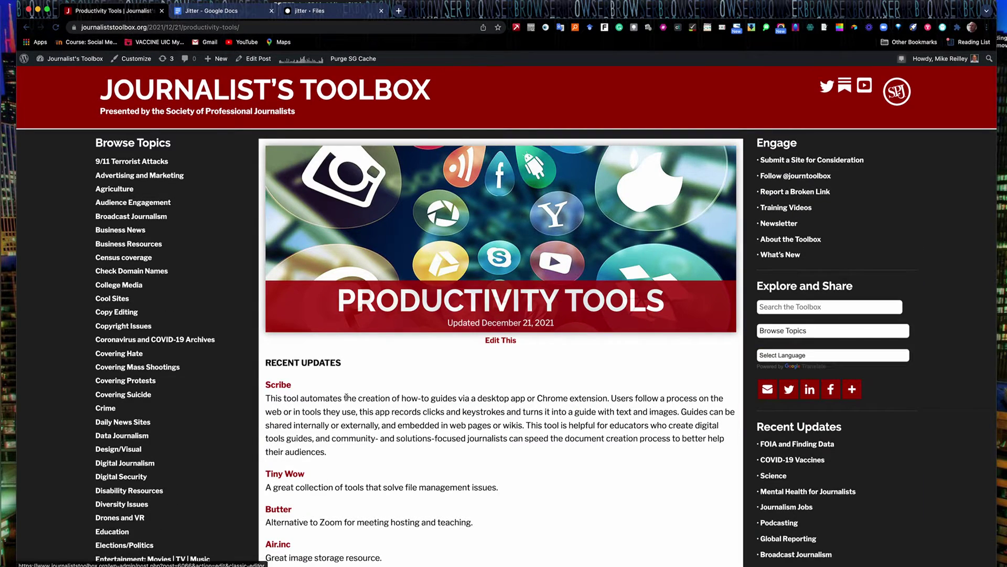
scroll(336, 337, "down", 5)
scroll(347, 397, "down", 6)
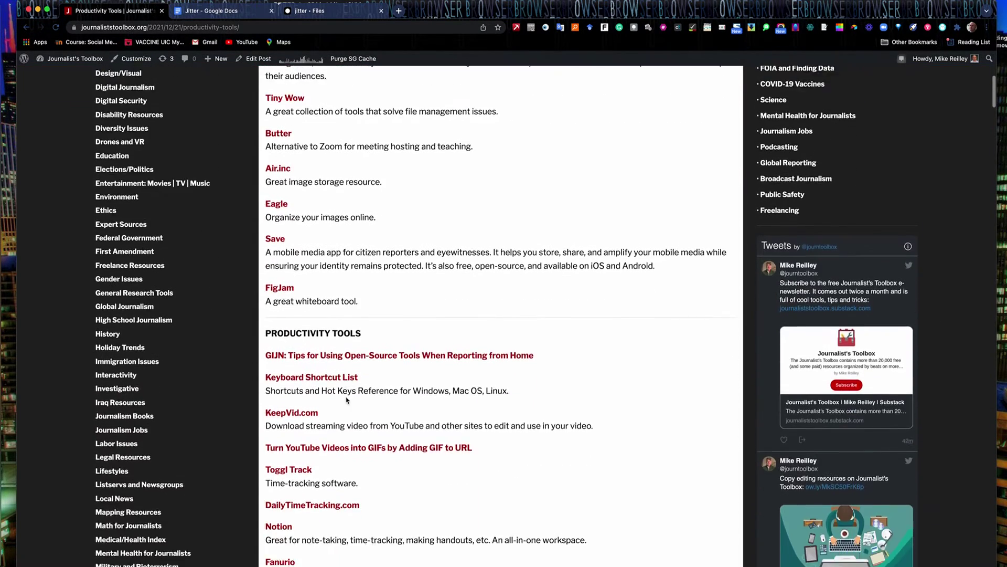
scroll(346, 400, "down", 7)
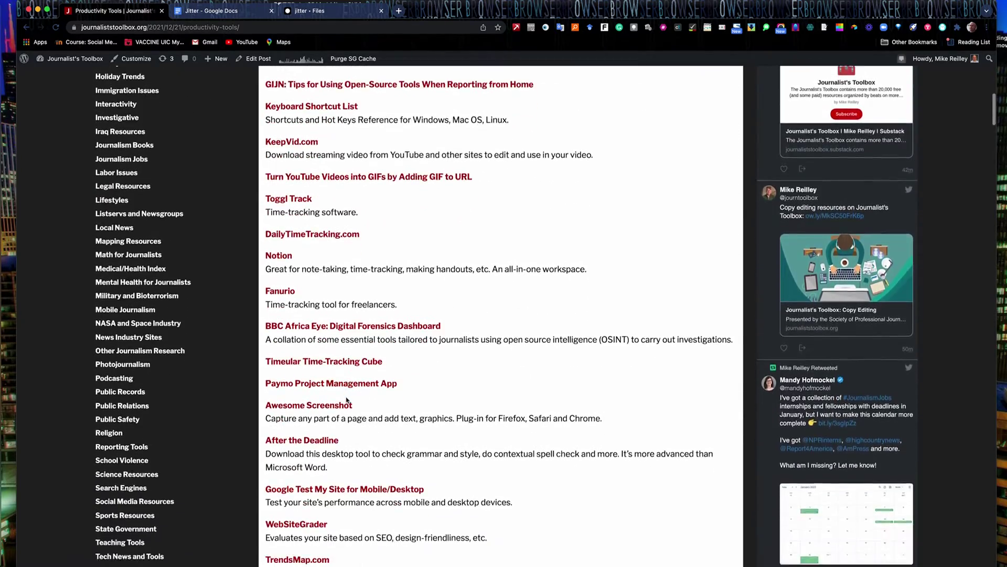
scroll(346, 400, "up", 5)
scroll(347, 399, "up", 12)
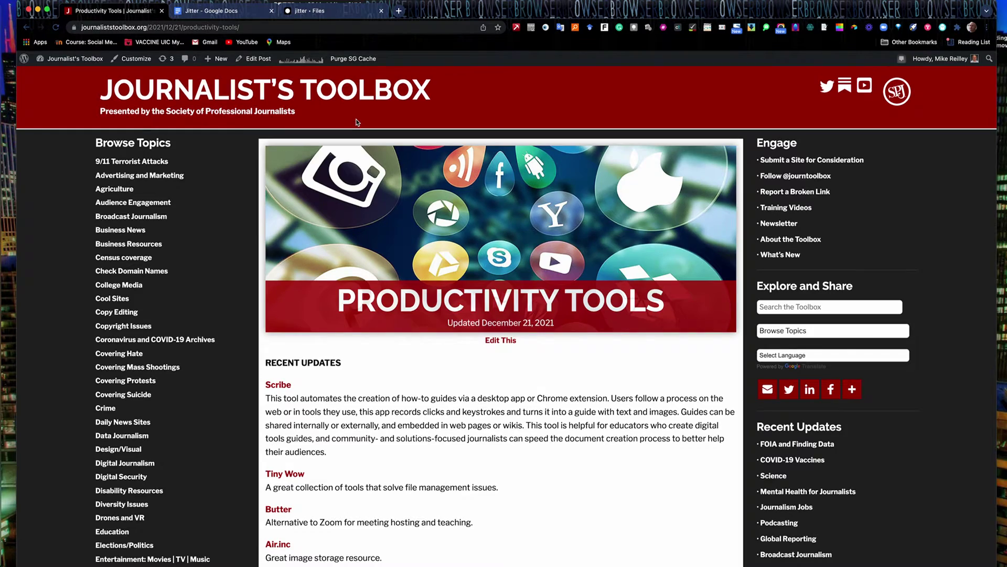
left_click(27, 28)
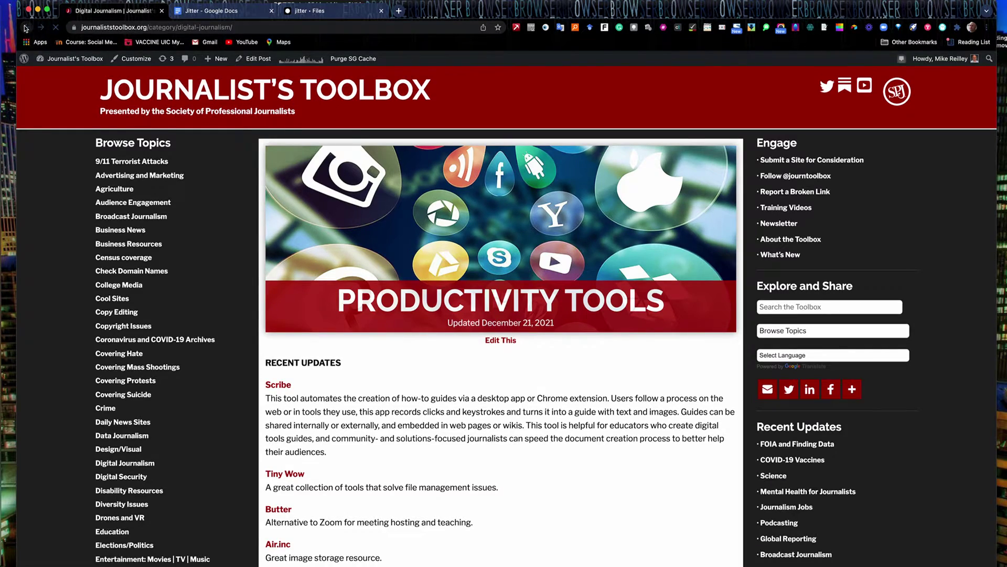
Find the Jitter.video listing in the Graphics | Video | Social post, then return to Jitter's Files
scroll(438, 381, "up", 6)
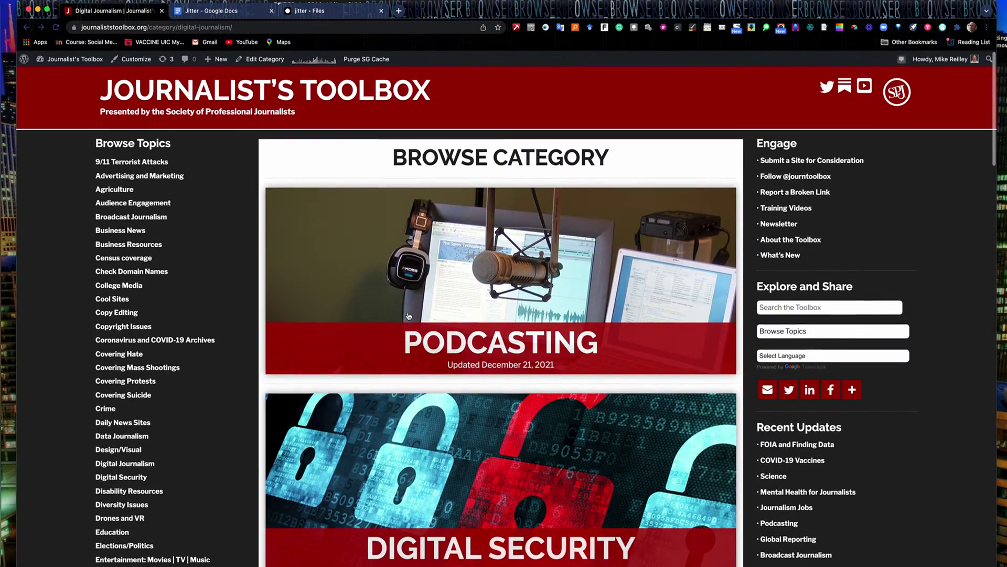
scroll(439, 381, "down", 4)
scroll(438, 382, "down", 15)
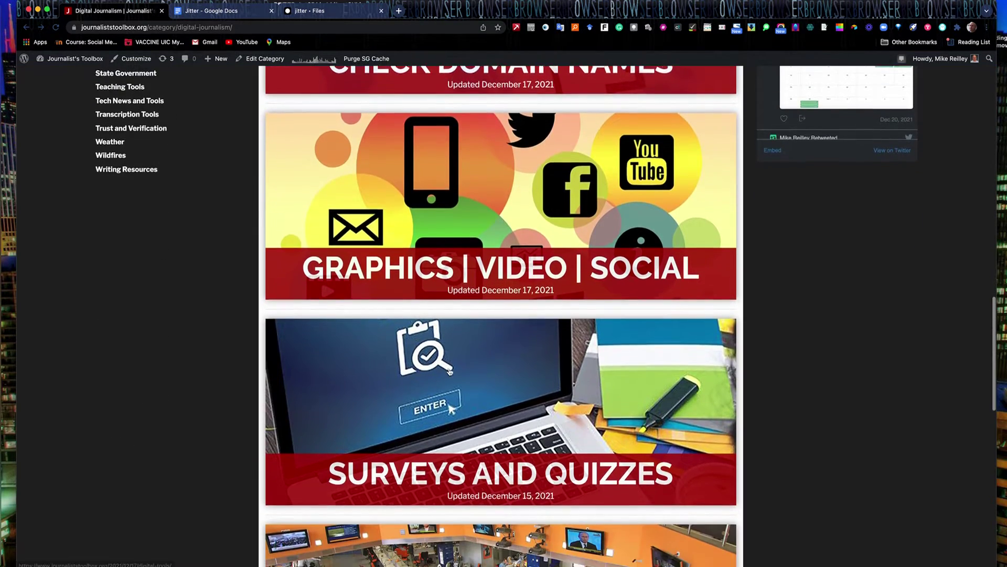
left_click(498, 256)
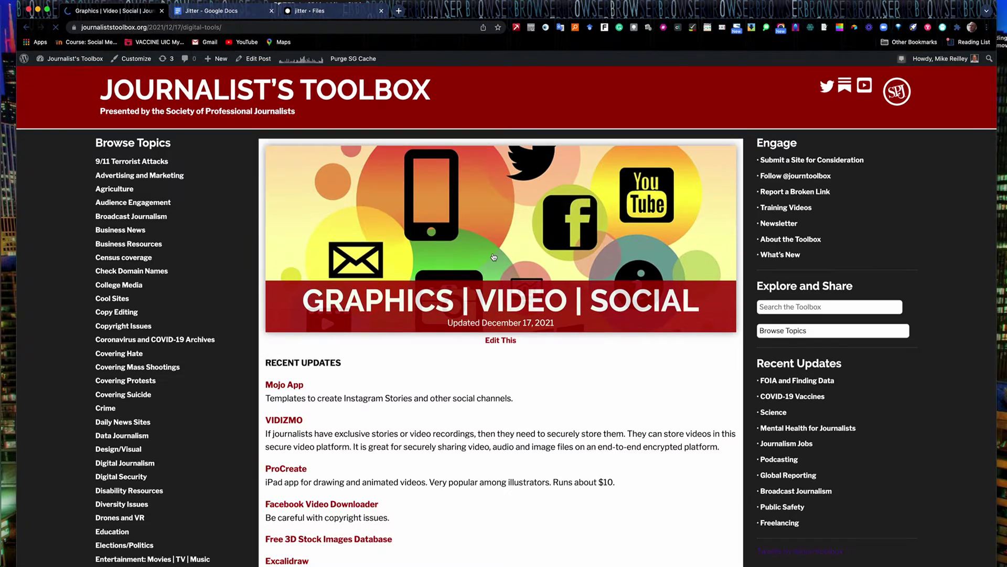
scroll(471, 358, "down", 9)
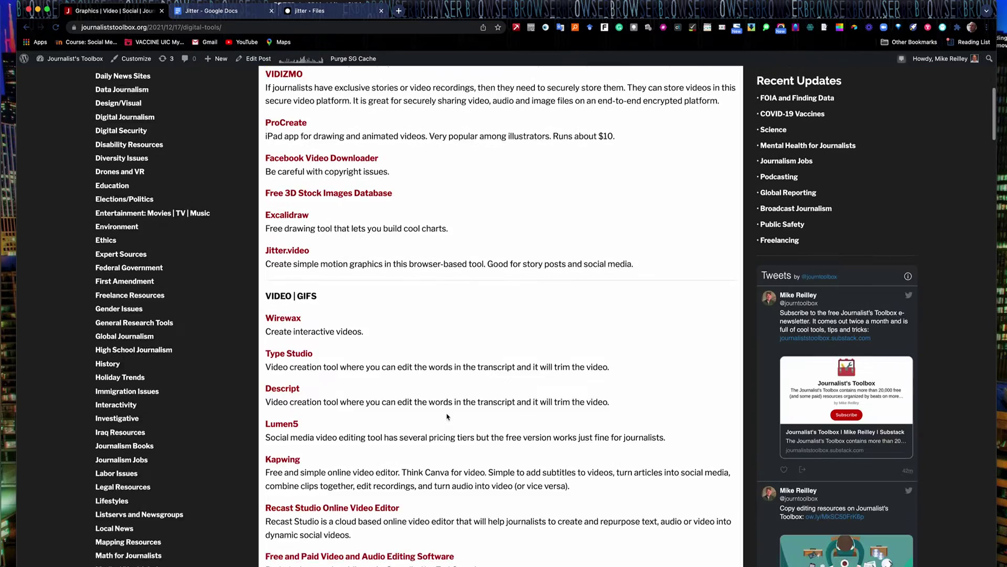
scroll(447, 417, "down", 5)
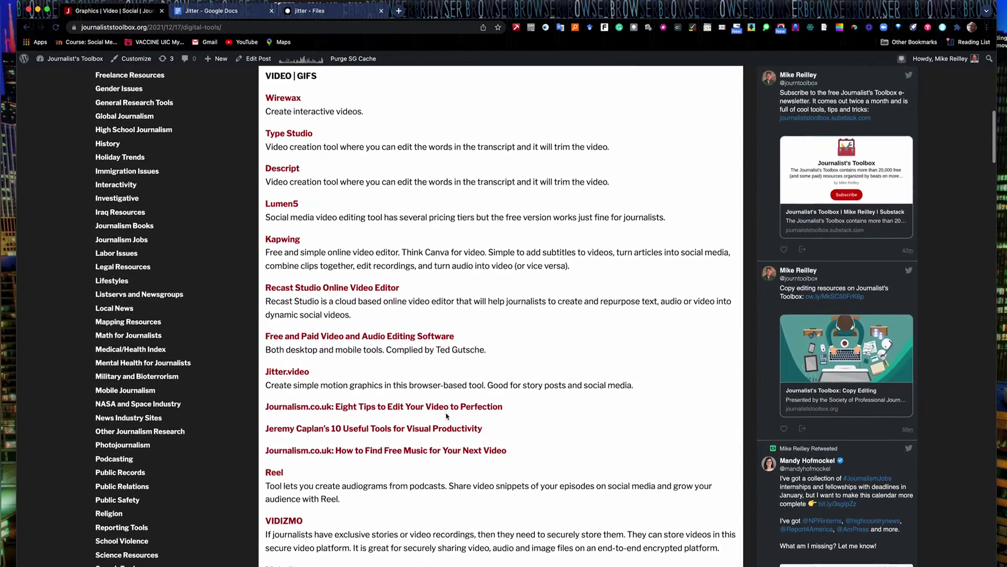
scroll(446, 413, "down", 9)
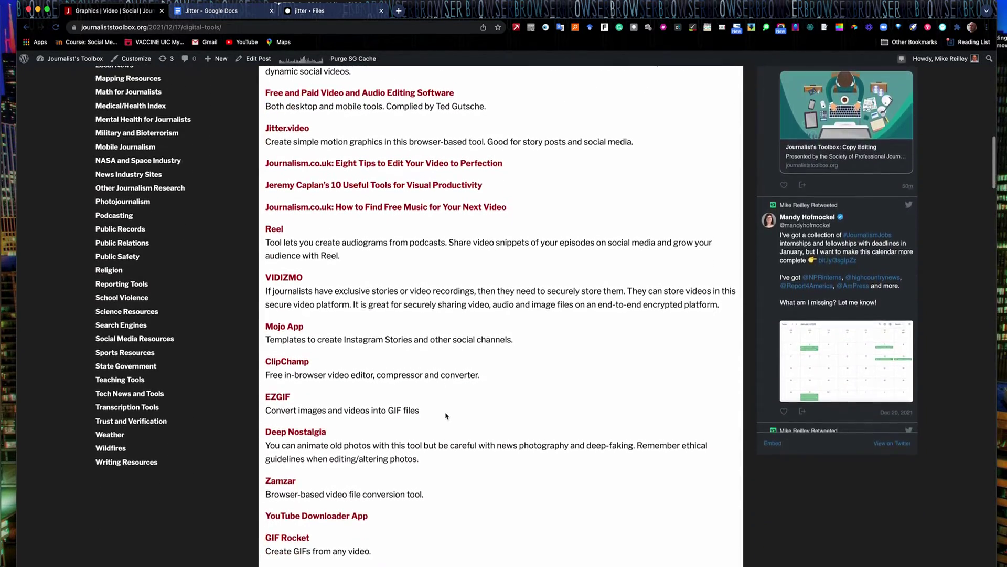
scroll(443, 412, "down", 15)
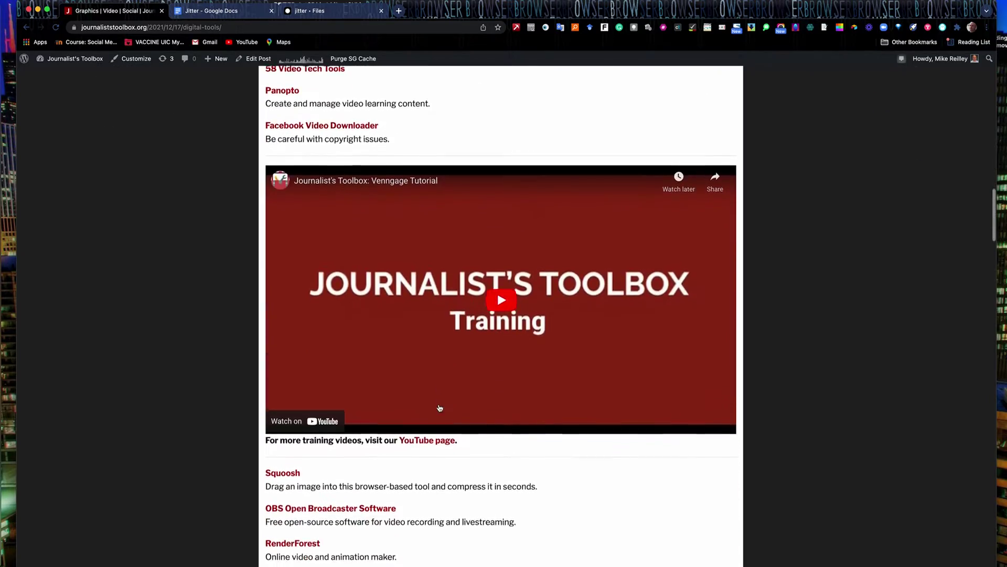
scroll(439, 408, "down", 9)
scroll(440, 408, "up", 20)
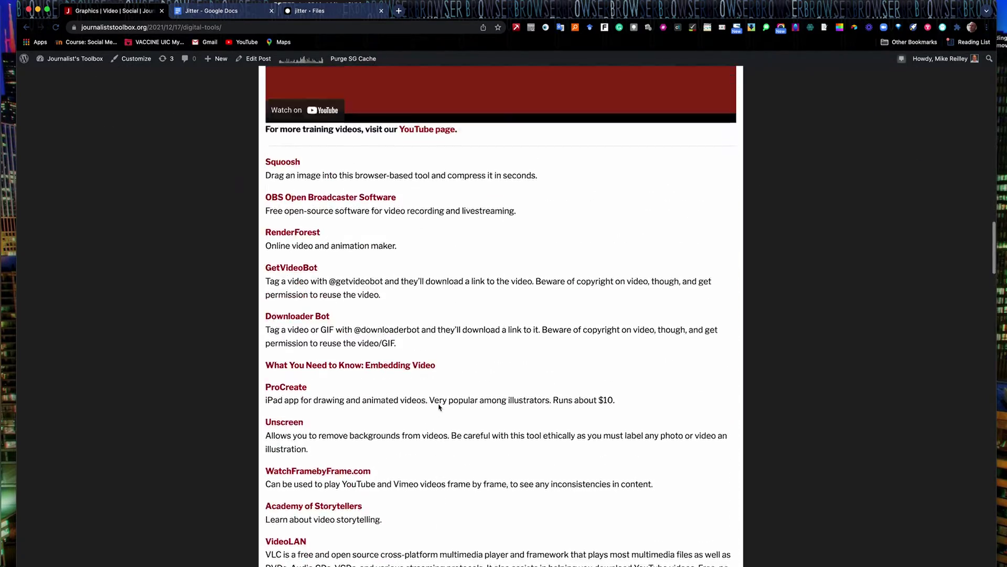
scroll(439, 407, "up", 20)
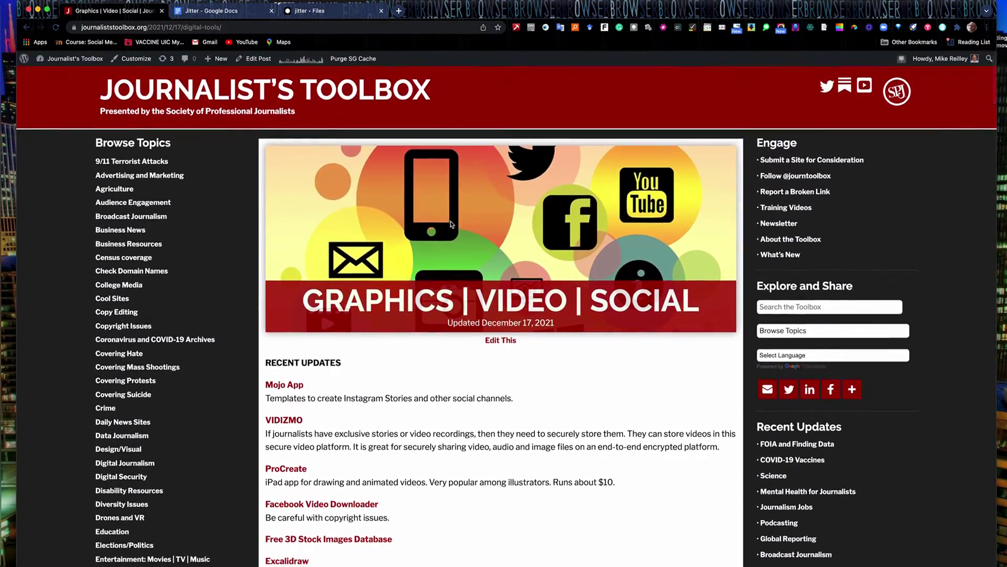
left_click(275, 101)
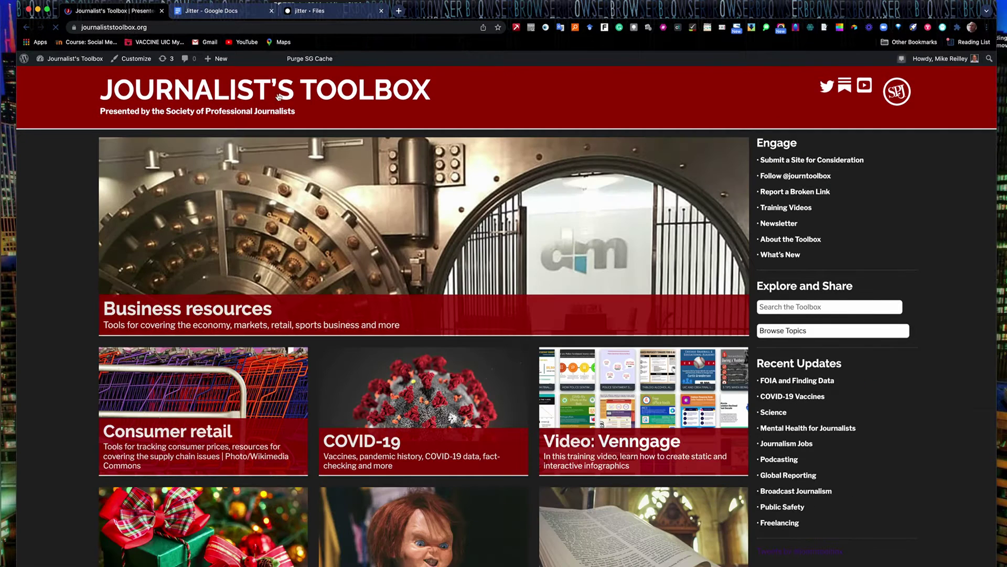
left_click(304, 11)
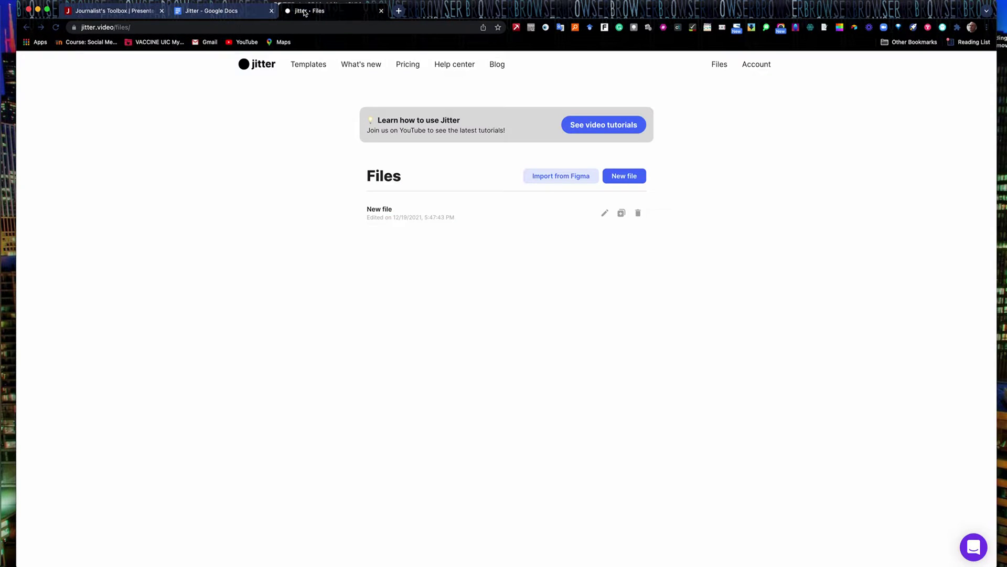
Compare Jitter's Free and $12/month Pro plans, go back to Files, and open the example templates
left_click(411, 68)
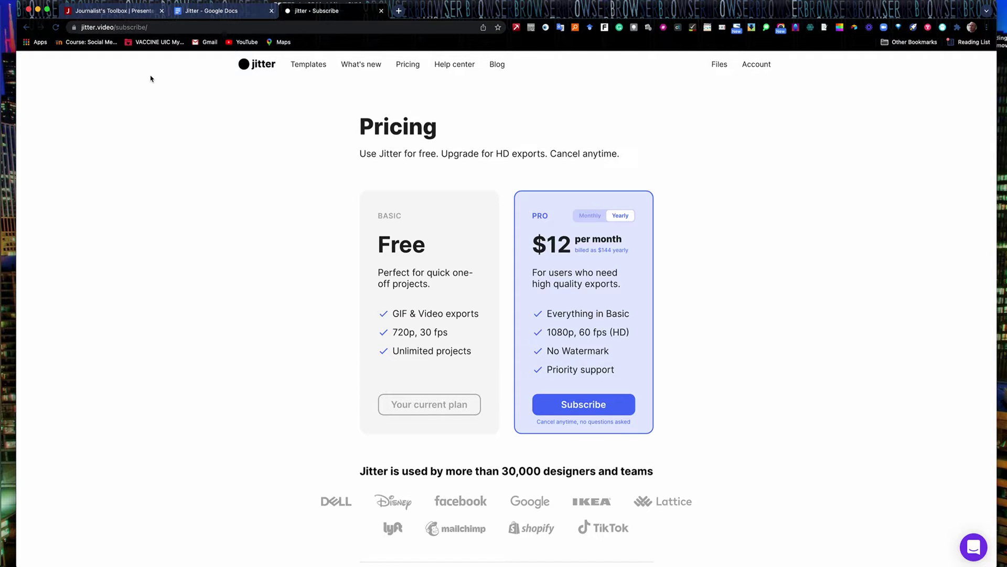
key("super+bracketleft")
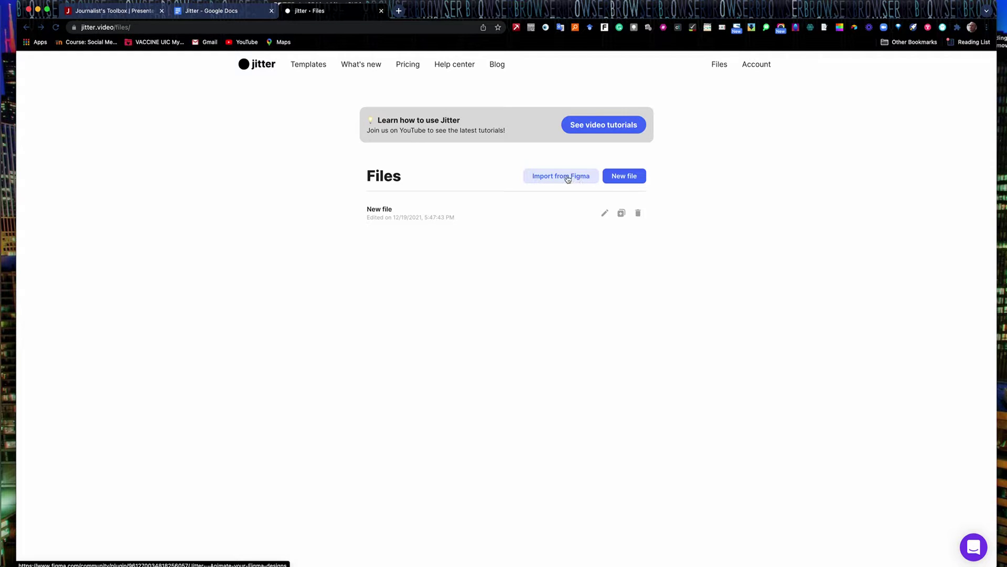
left_click(309, 69)
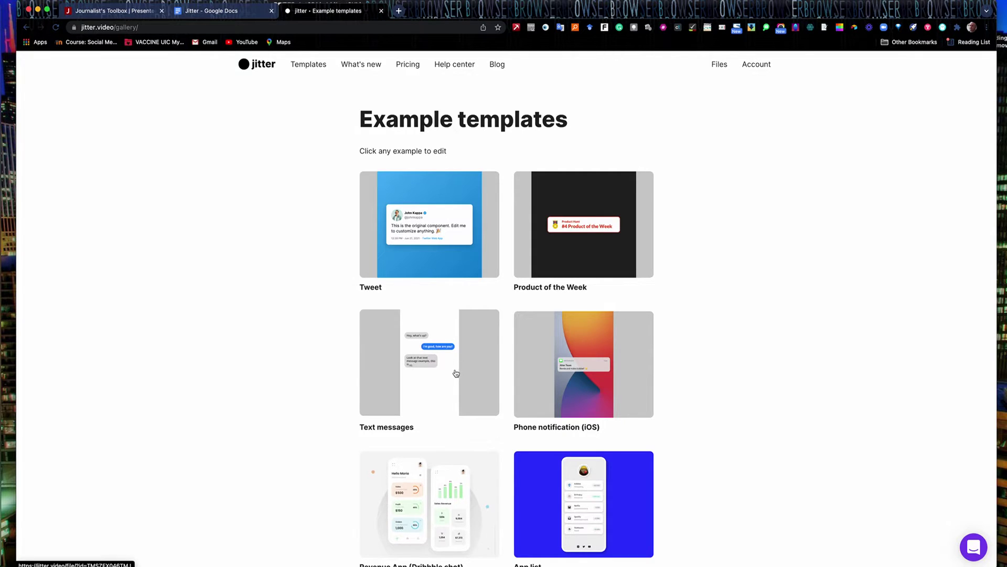
scroll(459, 364, "down", 4)
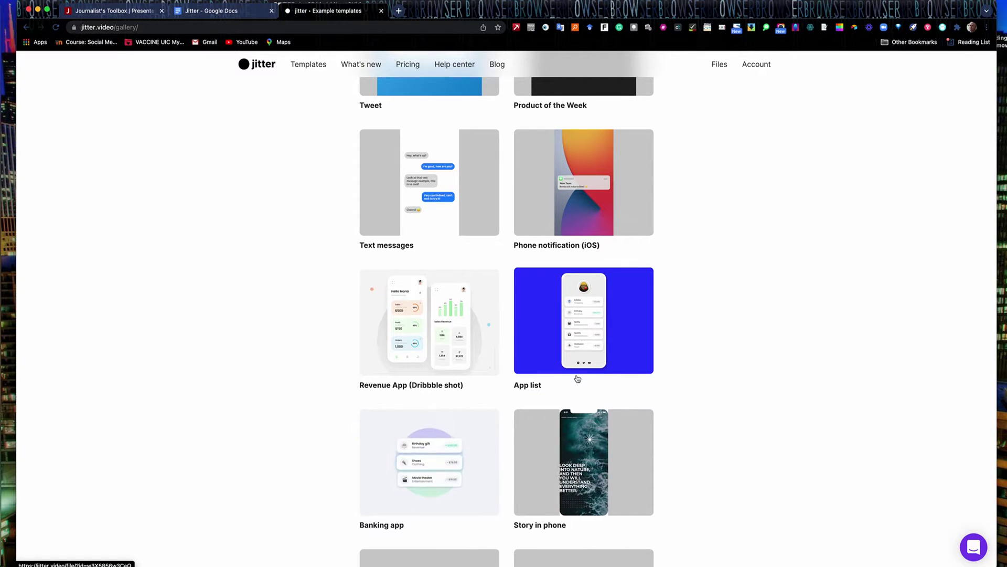
scroll(572, 356, "down", 3)
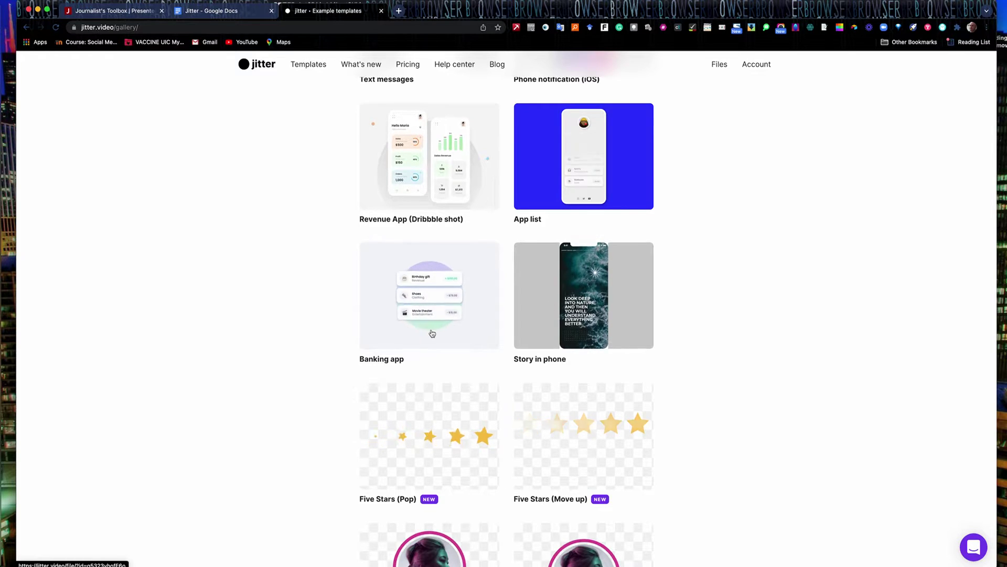
scroll(452, 332, "down", 6)
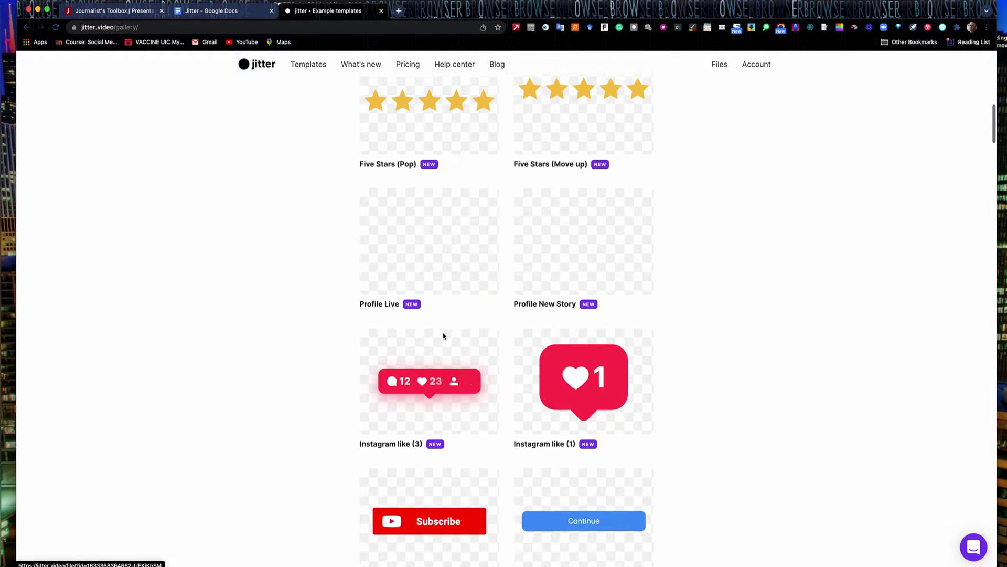
scroll(443, 336, "up", 2)
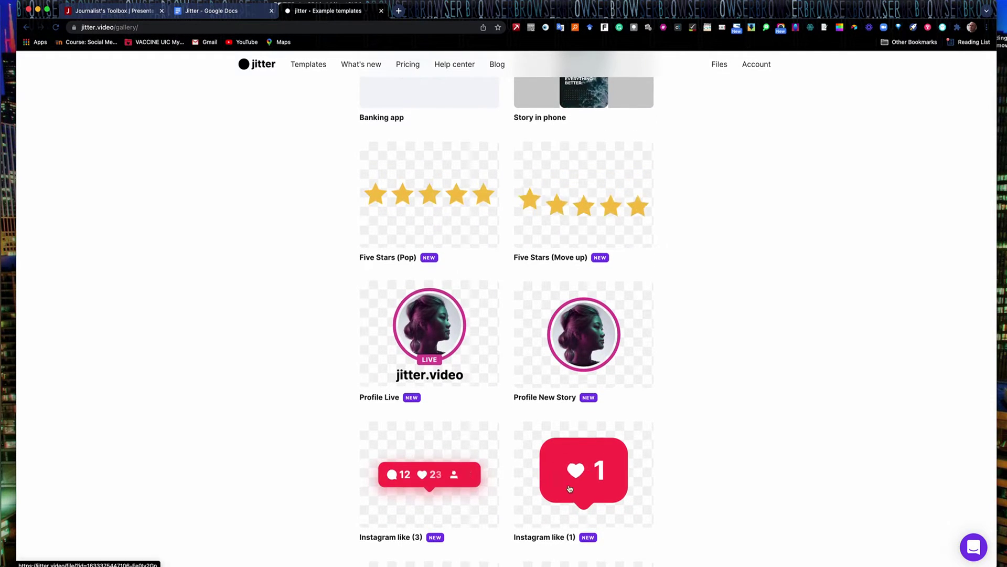
scroll(549, 333, "up", 10)
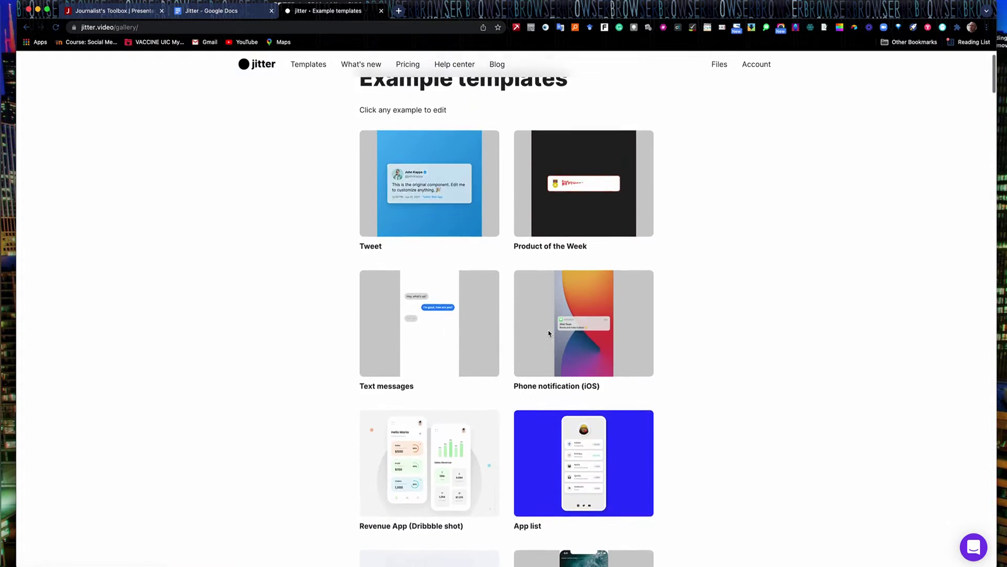
scroll(549, 333, "up", 1)
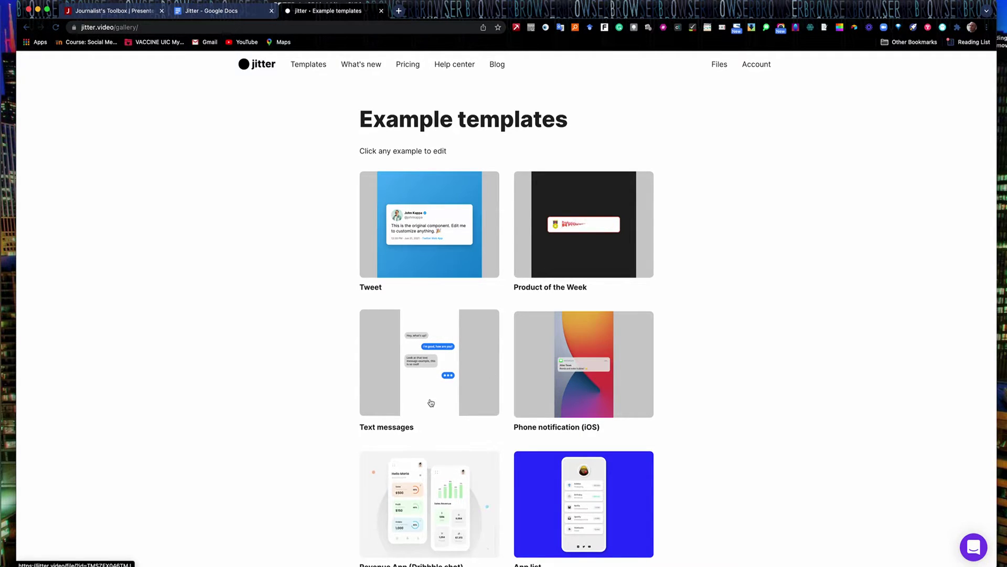
scroll(431, 402, "down", 2)
scroll(430, 397, "up", 2)
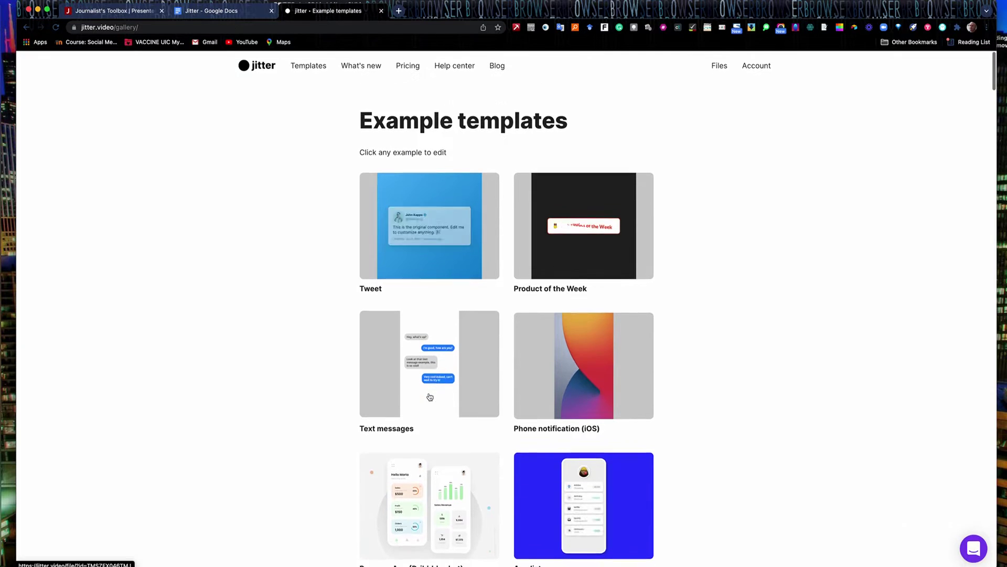
Return to the Files page and create a new blank file with a 640×360 white artboard
left_click(26, 27)
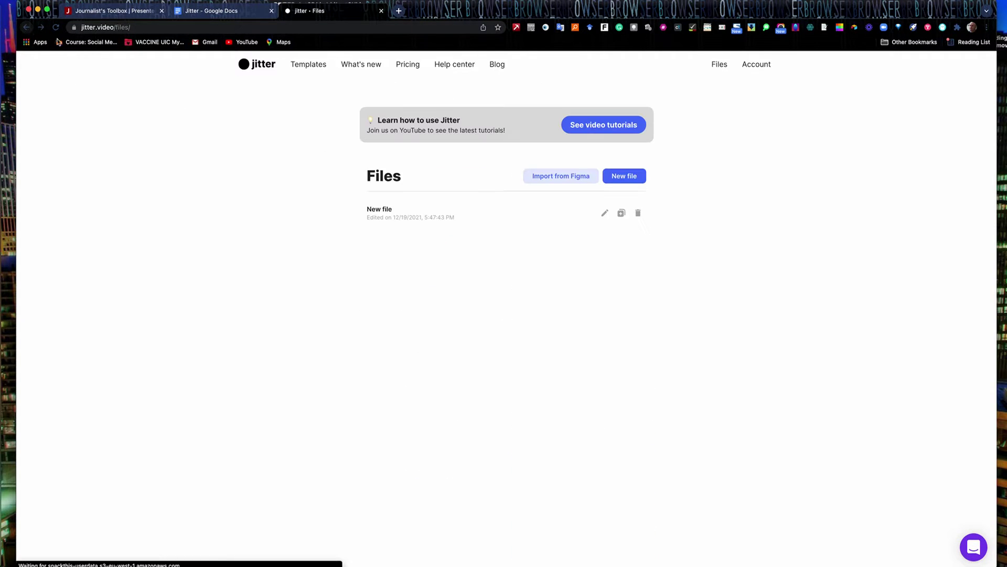
left_click(628, 177)
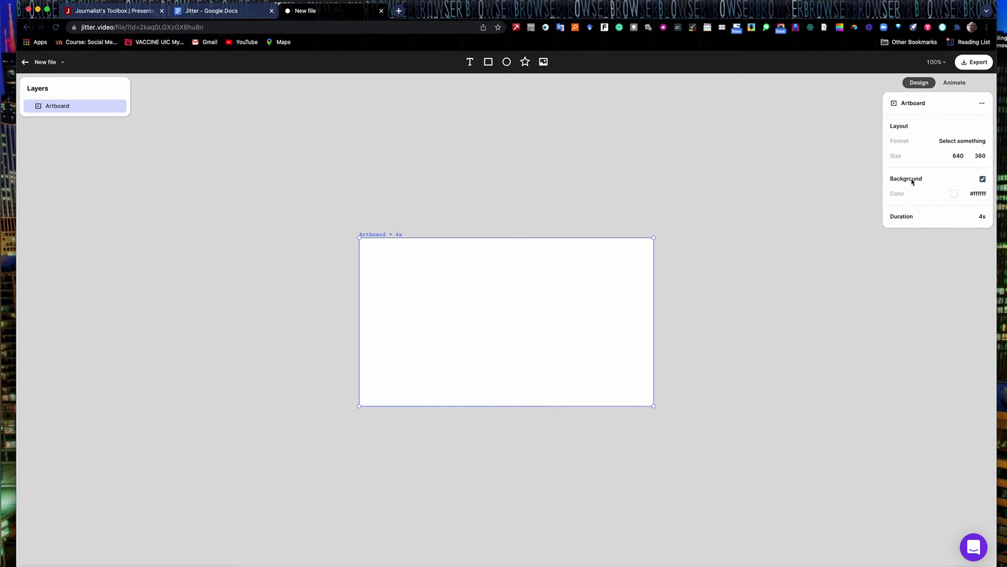
Set the artboard duration to 10 seconds and its background to dark red #9c0707
left_click(981, 218)
type("10")
left_click(968, 194)
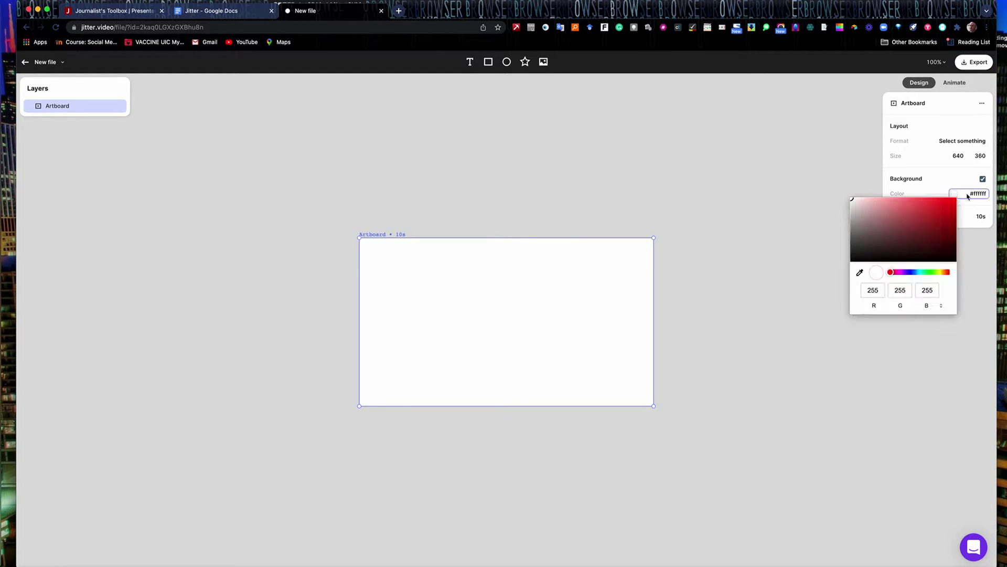
left_click(951, 223)
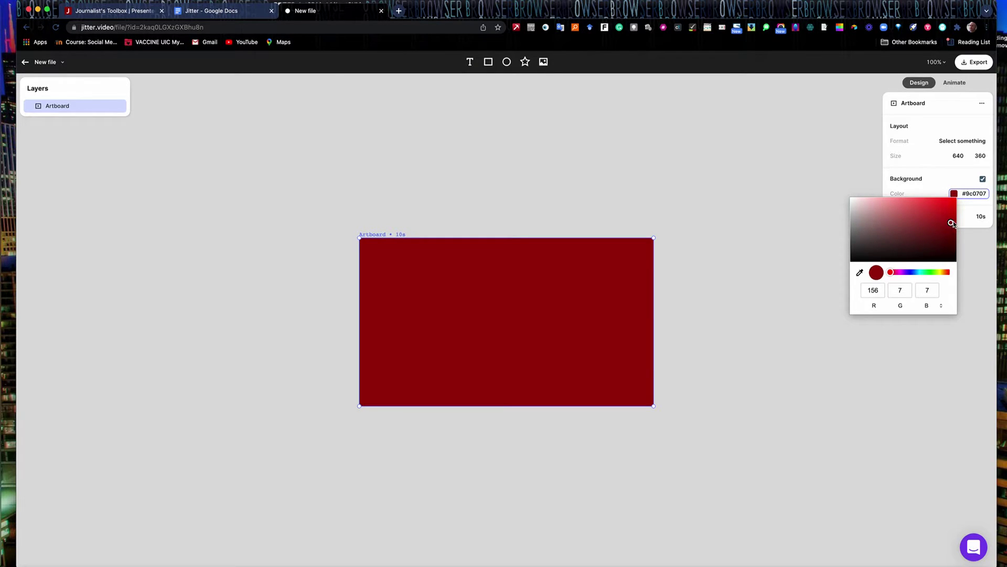
left_click(942, 178)
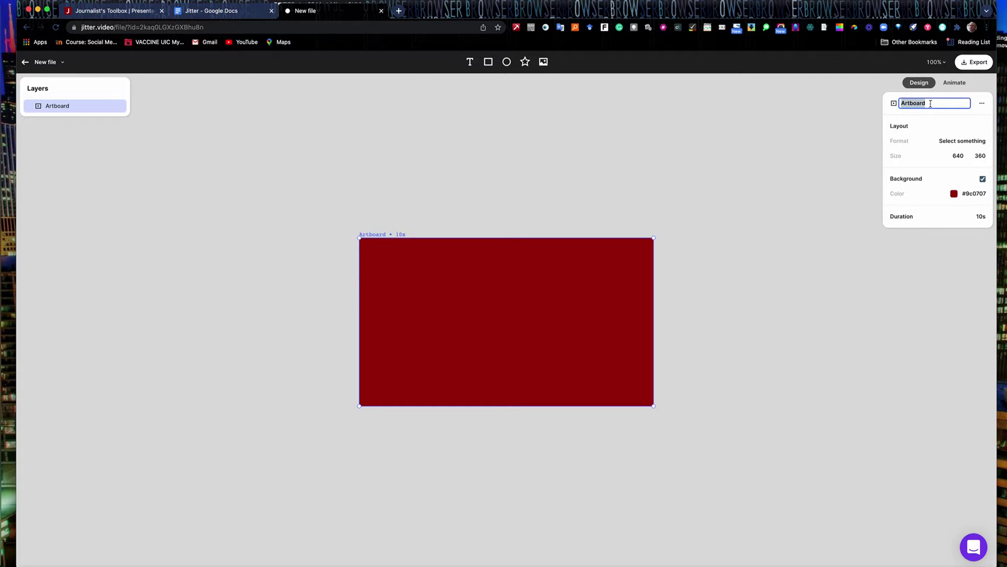
Rename the artboard to 'Red Line Teaser'
type("RE")
type("d Line Teaser")
key("Return")
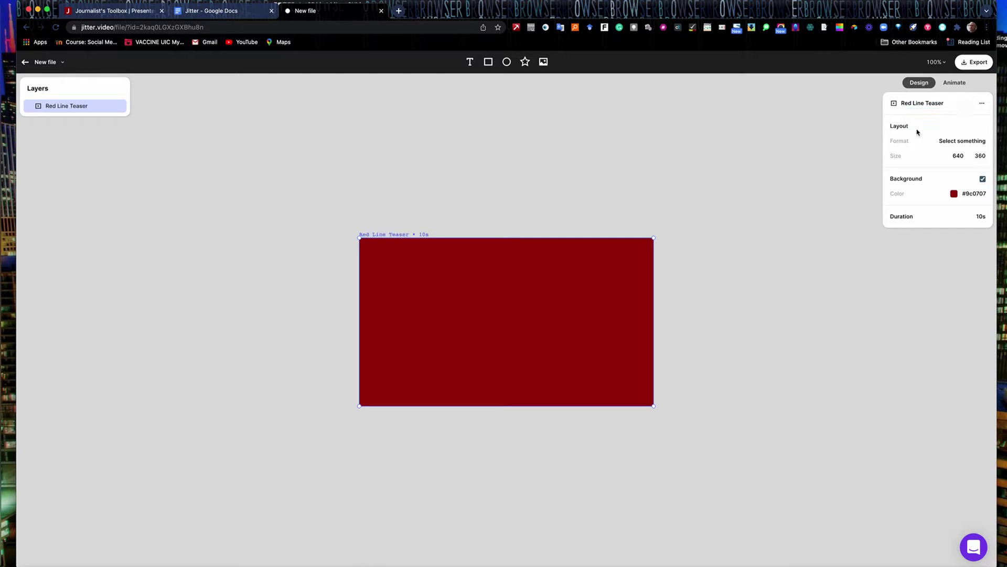
left_click(954, 83)
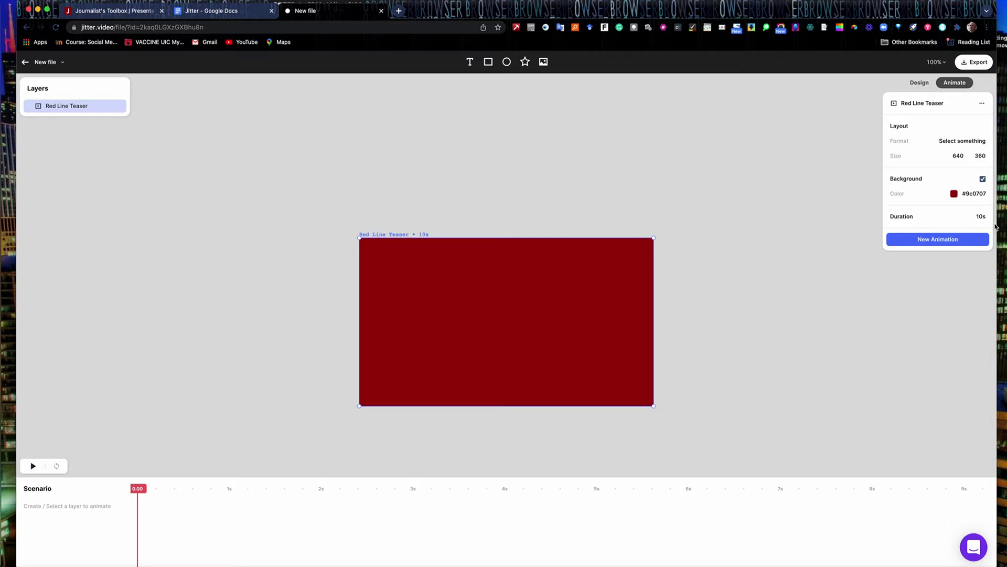
Add a colour animation to the artboard and lengthen its bar on the timeline
left_click(950, 243)
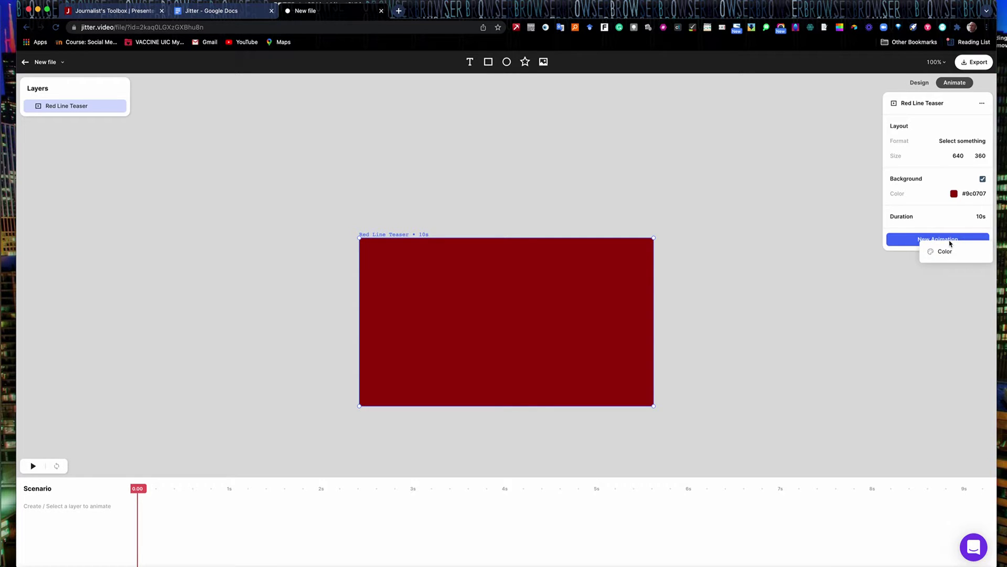
left_click(944, 253)
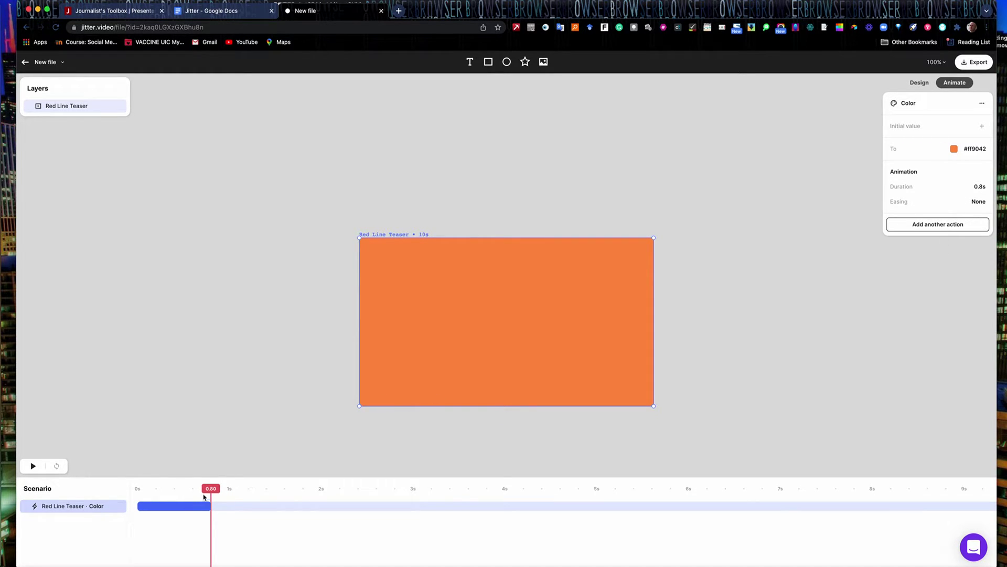
left_click_drag(211, 490, 138, 490)
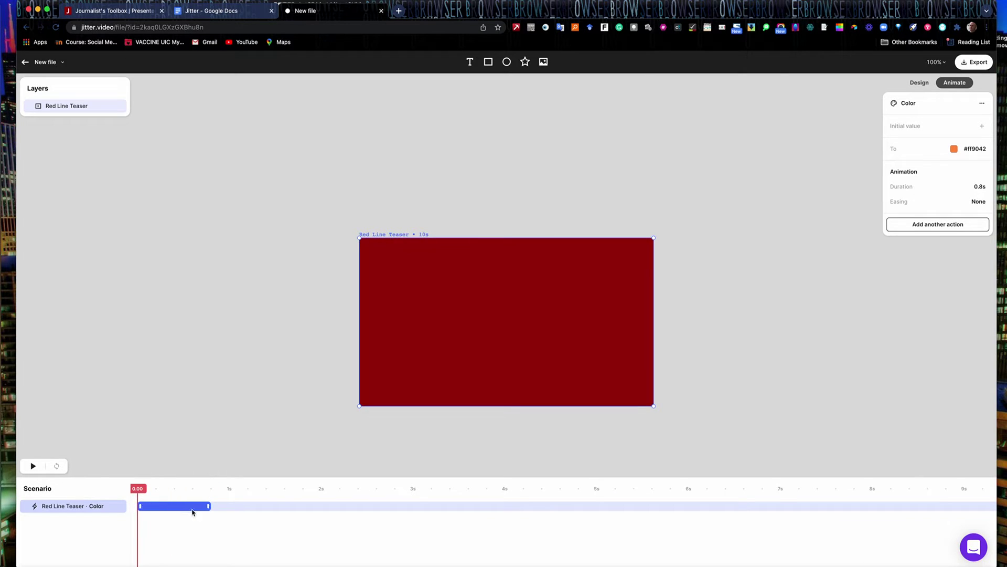
left_click_drag(209, 507, 298, 514)
Change the artboard background to #9c2626 and return to Design mode
left_click(518, 353)
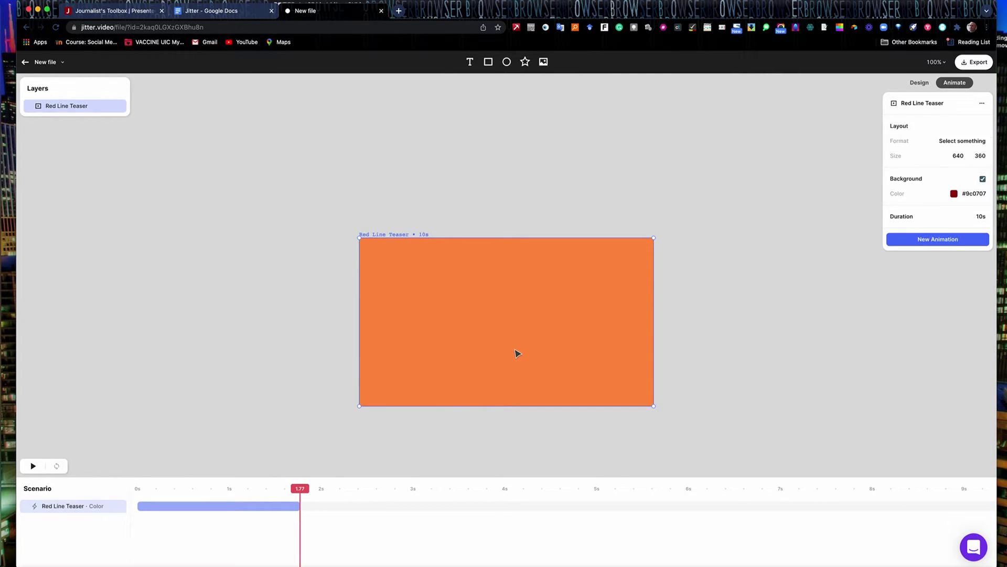
left_click(954, 193)
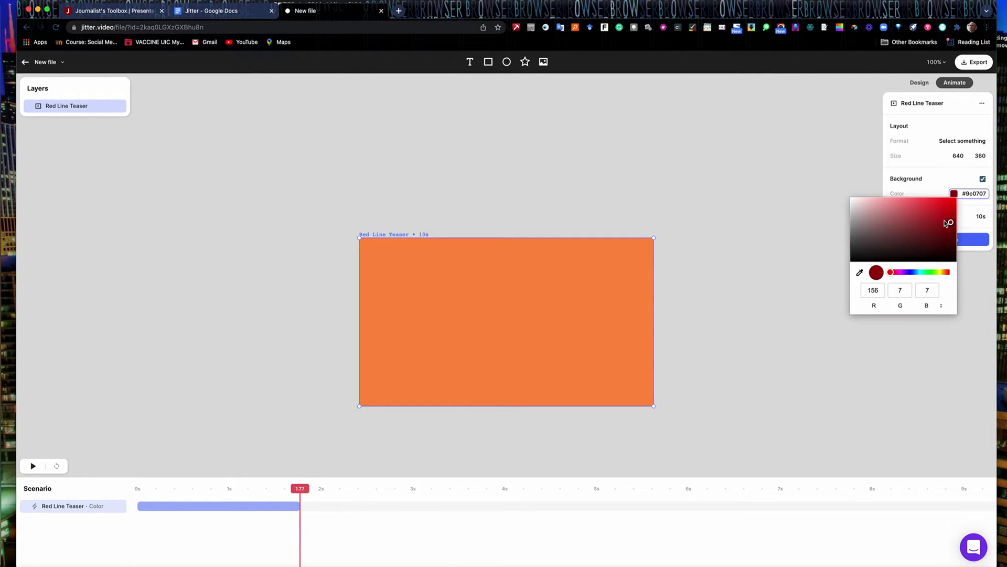
left_click(932, 223)
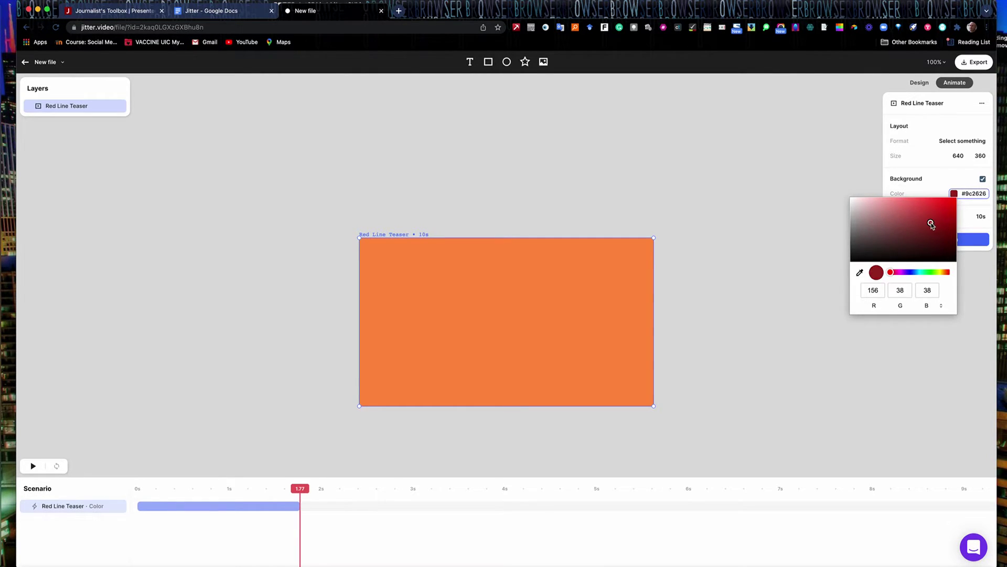
left_click(962, 227)
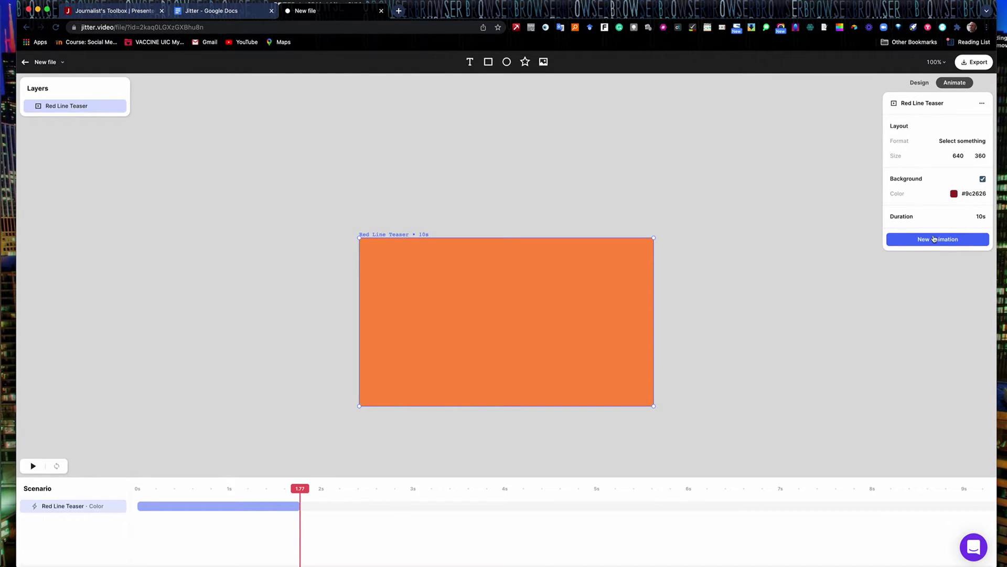
left_click(916, 83)
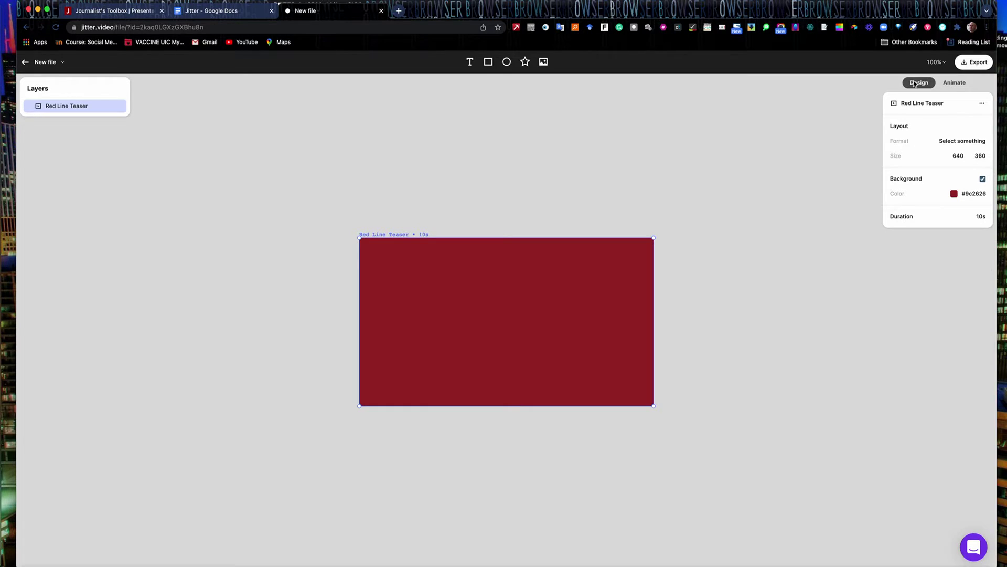
Add a light-grey 'COMING SOON' text layer near the top of the artboard
left_click(469, 63)
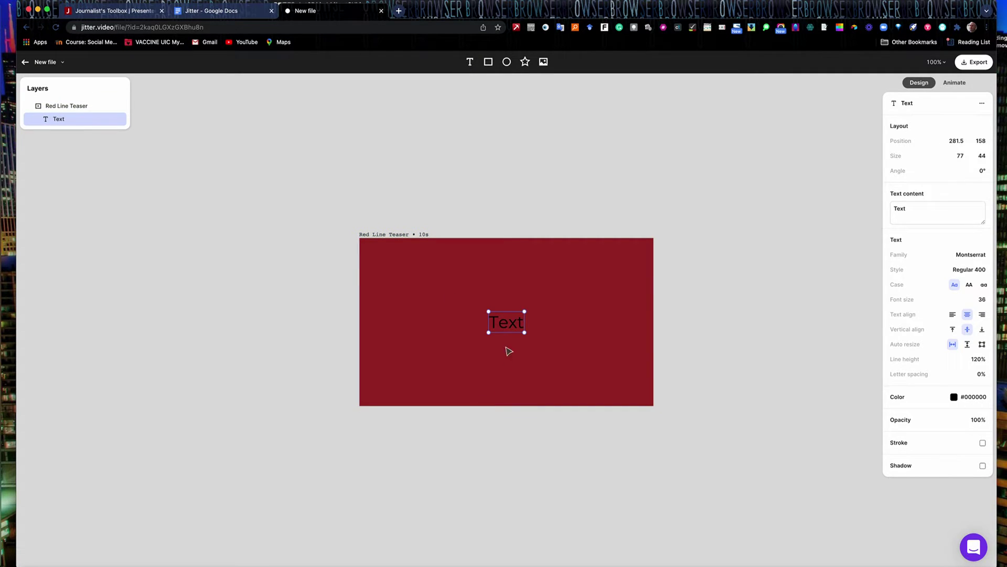
left_click_drag(508, 325, 503, 266)
double_click(911, 210)
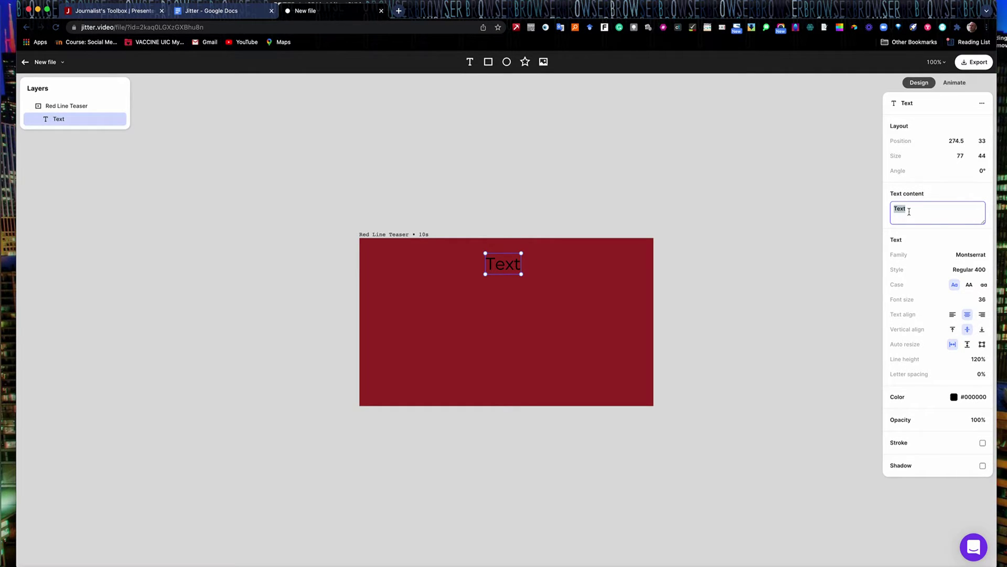
type("COMIN")
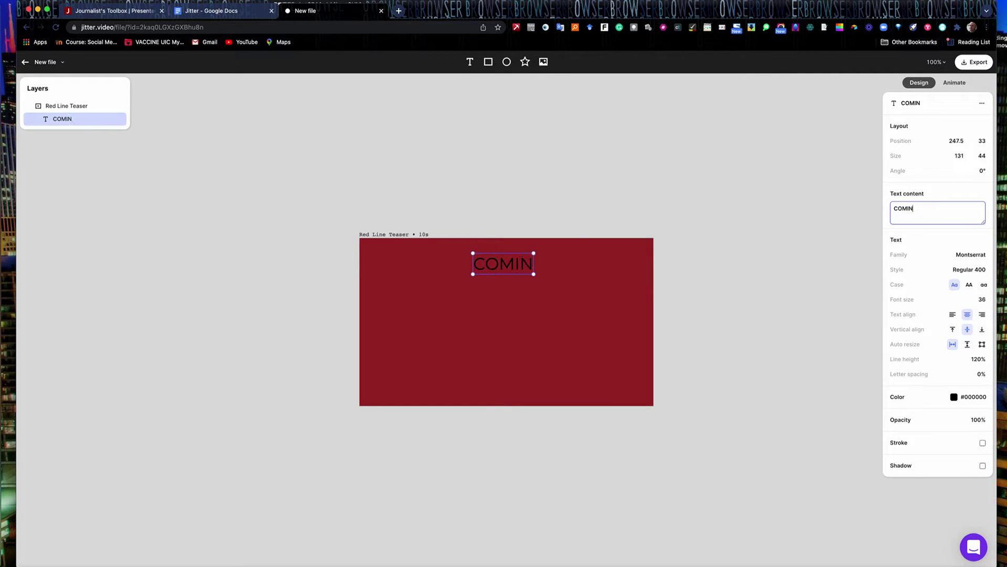
type("G SOON")
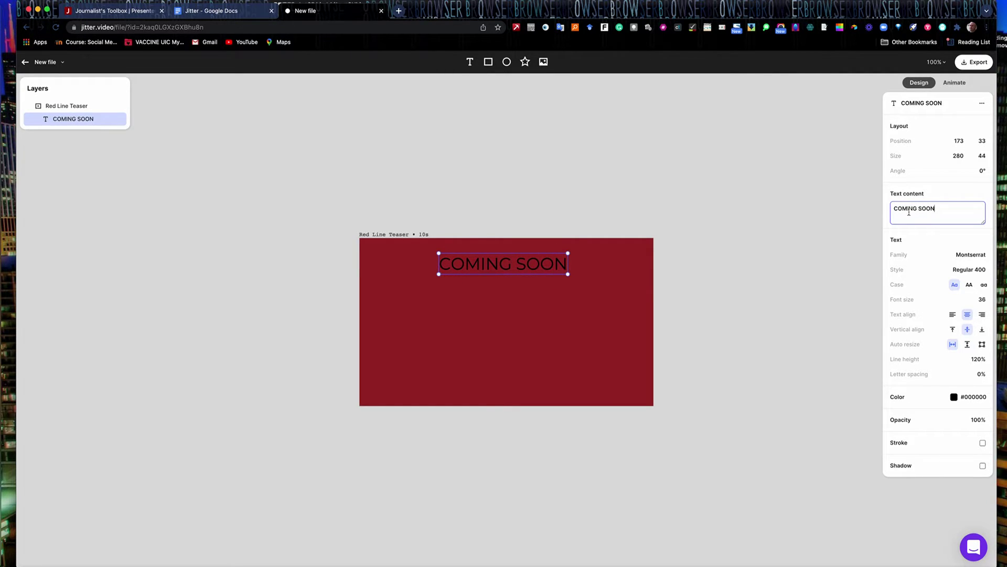
left_click(954, 397)
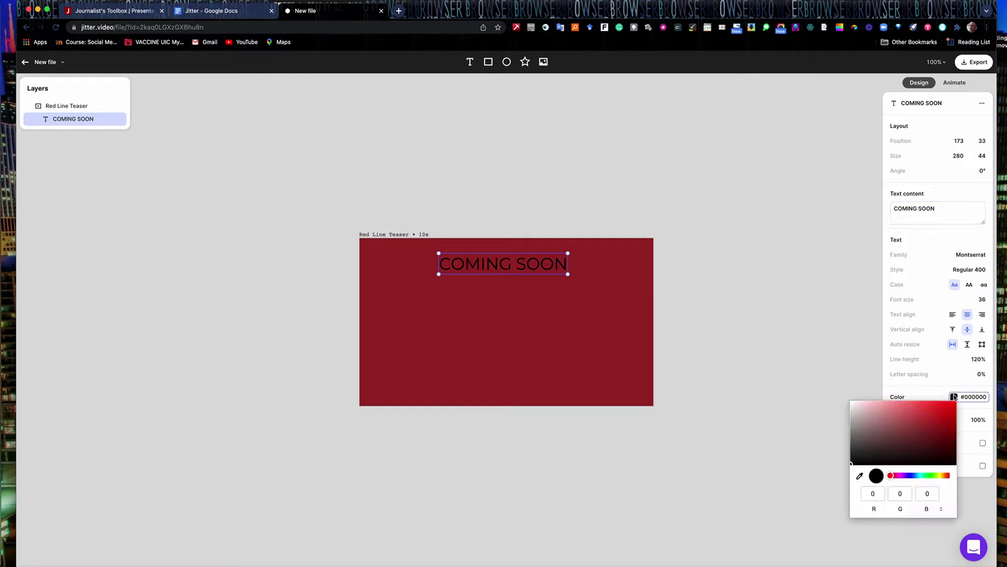
left_click(854, 411)
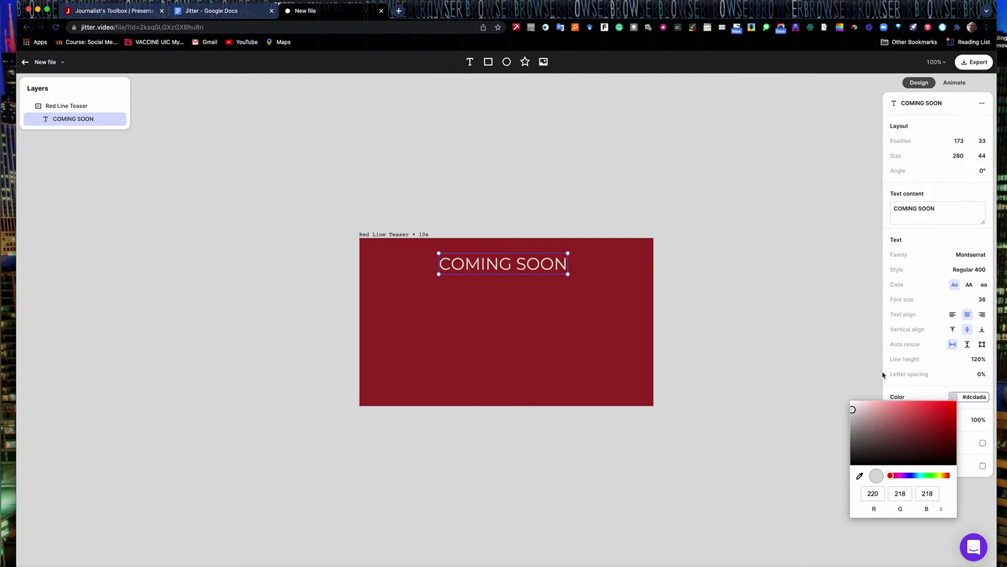
left_click(949, 193)
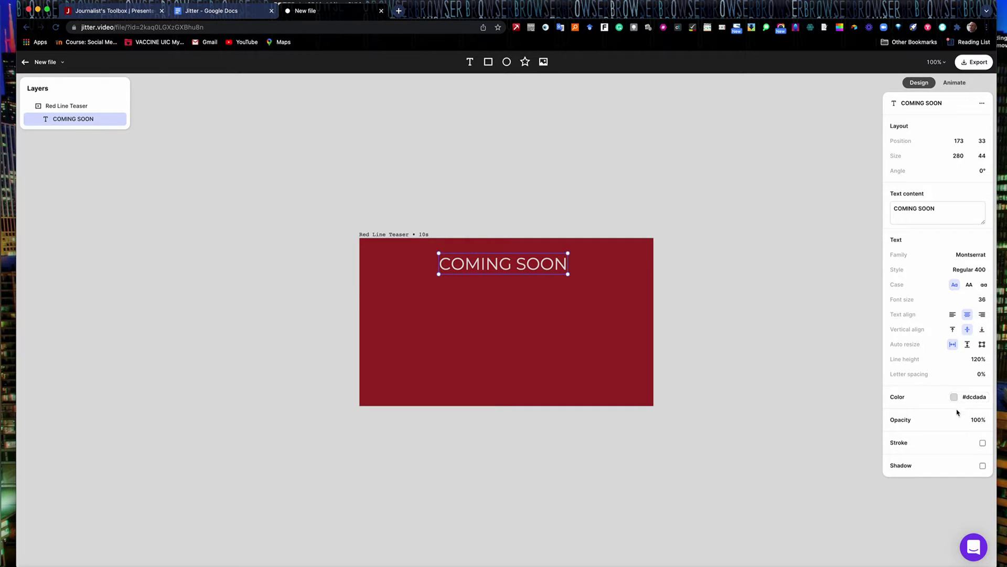
Give COMING SOON a drop shadow with 70% opacity
left_click(983, 467)
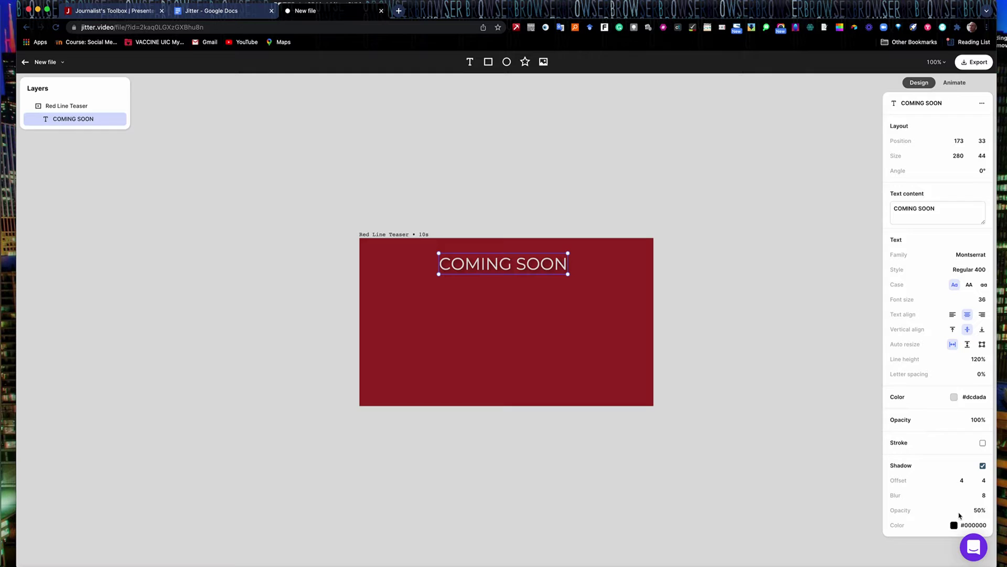
left_click(979, 510)
type("70")
key("Return")
left_click(500, 301)
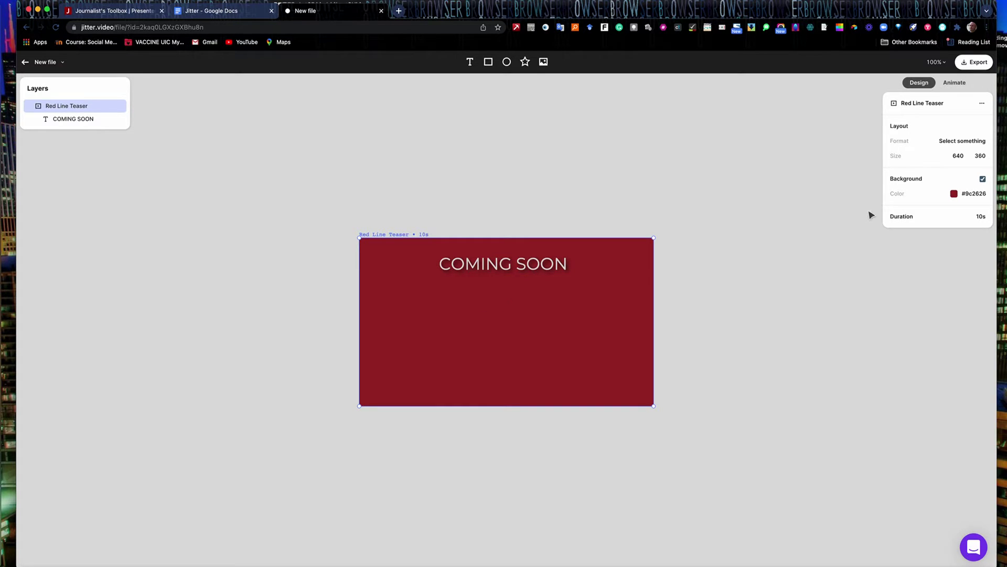
Add a white 'RedLineProject.news' text layer with a drop shadow
left_click(470, 63)
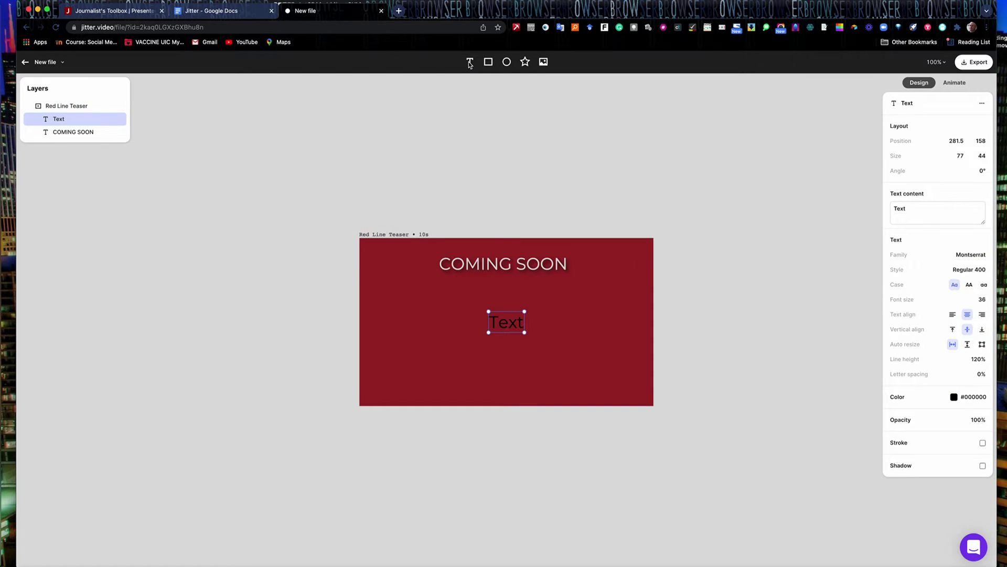
left_click(891, 209)
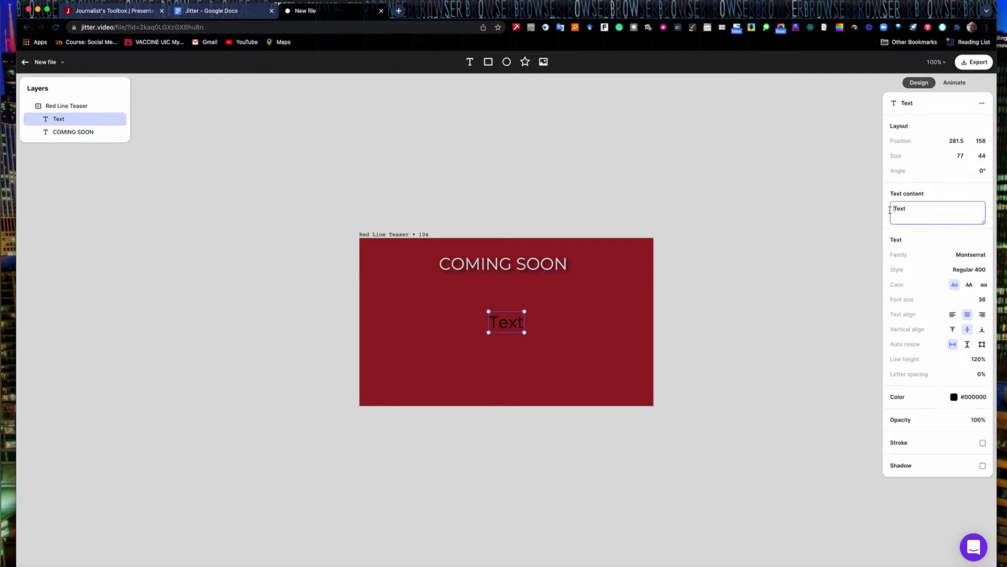
left_click_drag(908, 209, 891, 210)
type("RedLinePro")
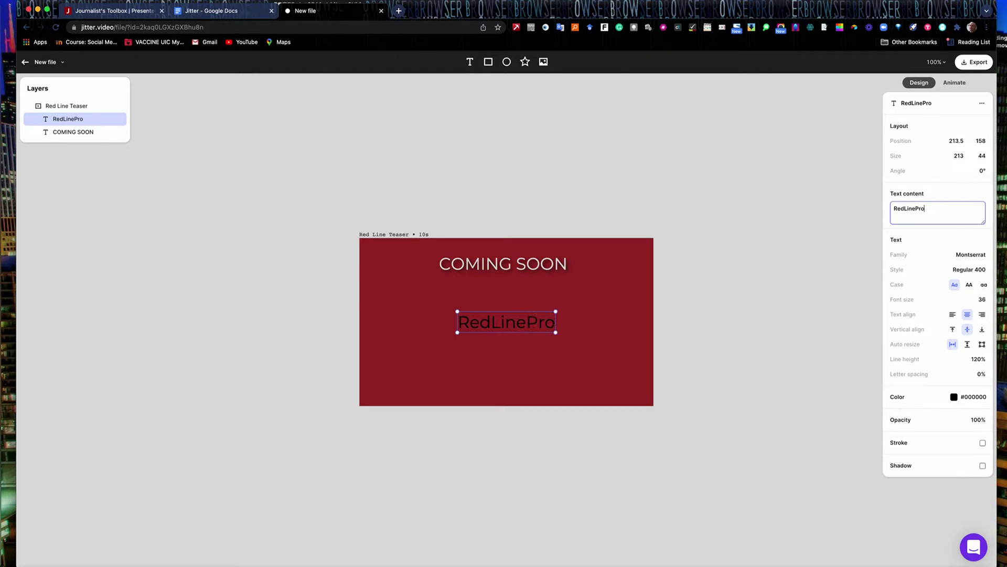
type("ject.news")
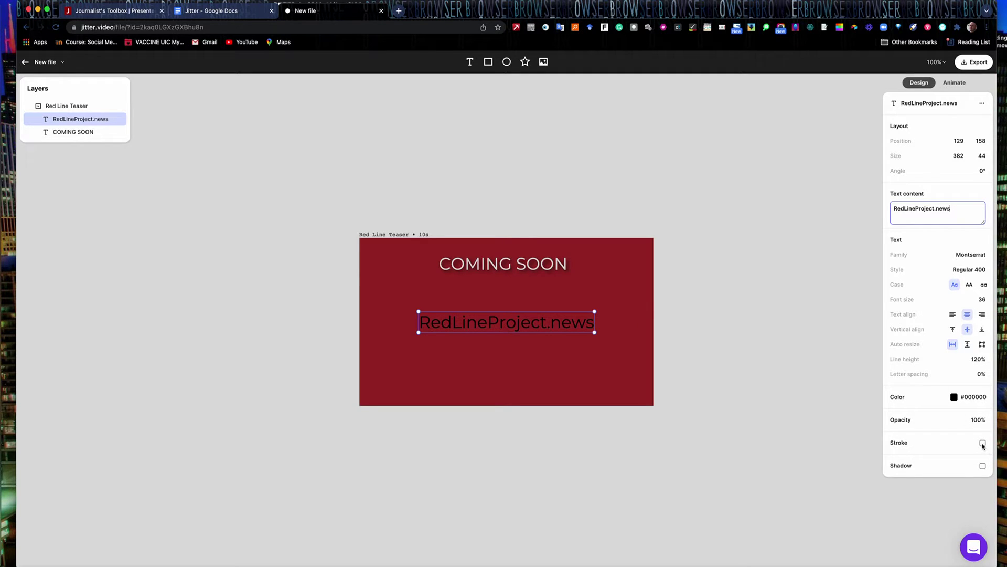
left_click(955, 399)
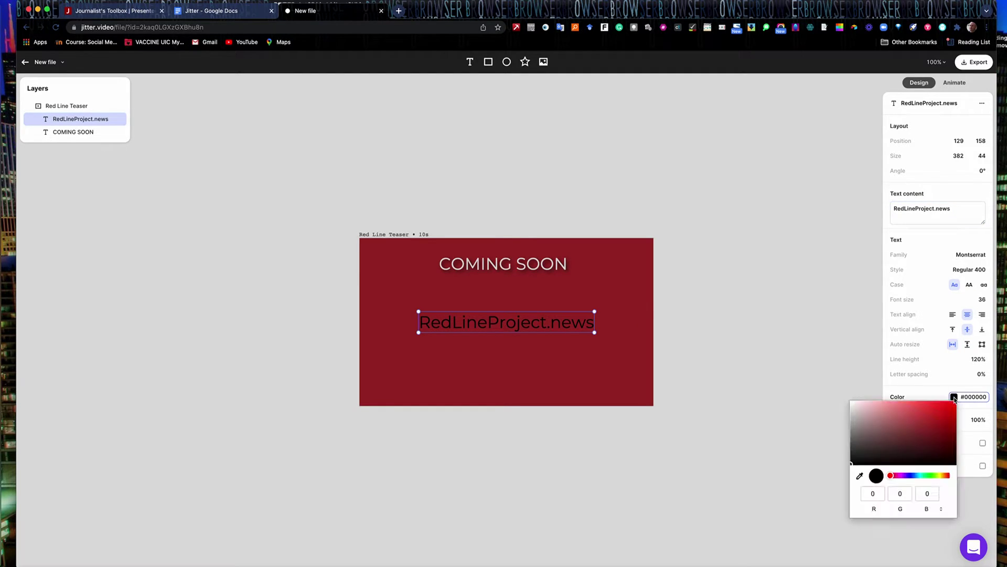
left_click(851, 404)
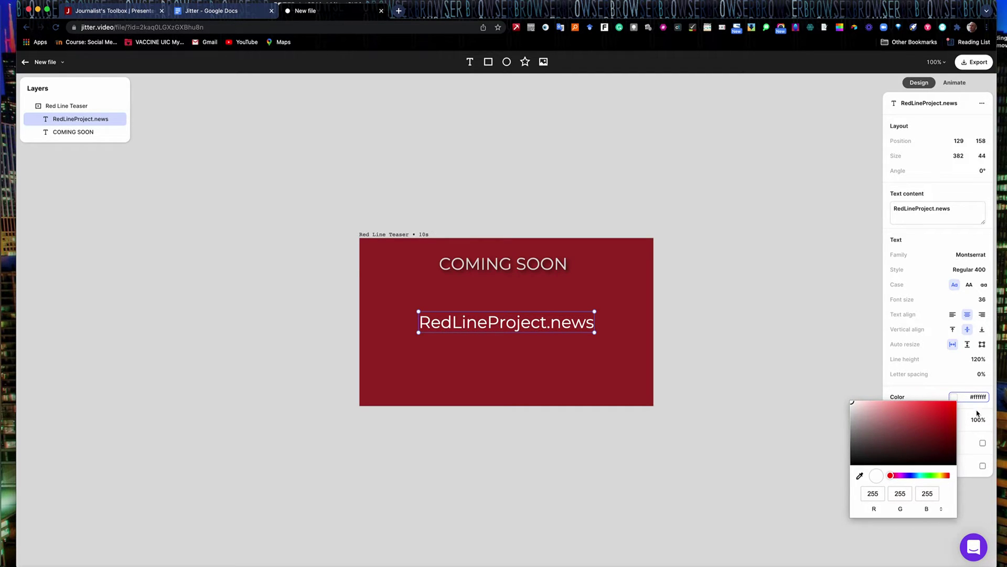
left_click(951, 383)
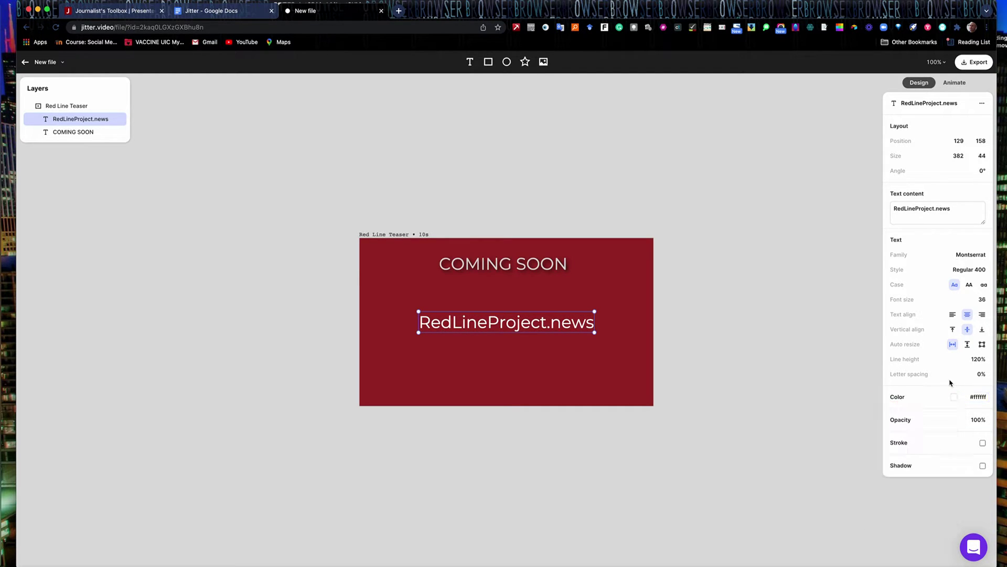
left_click(982, 465)
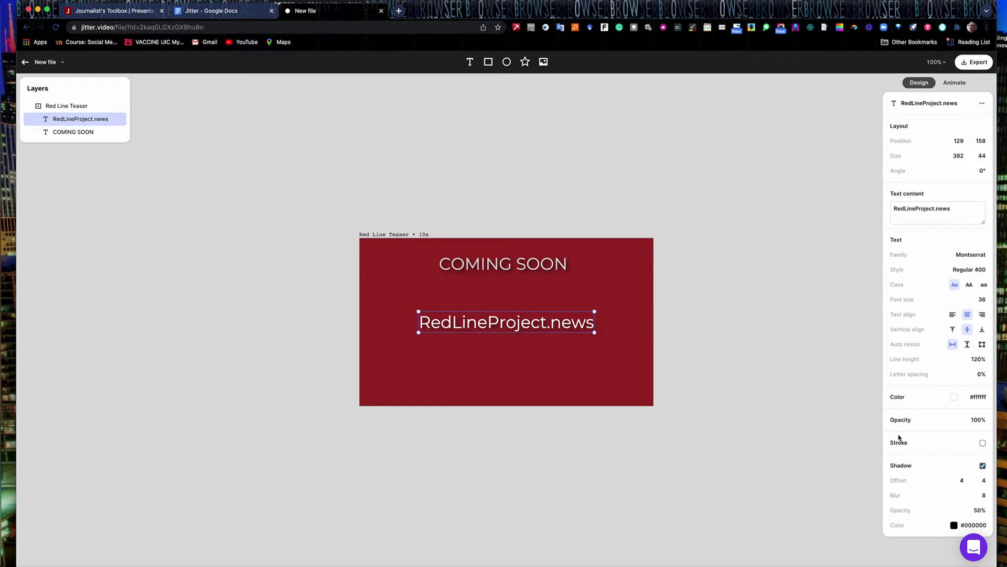
Set RedLineProject.news to font size 30 and centre it just below COMING SOON
left_click_drag(504, 330, 505, 308)
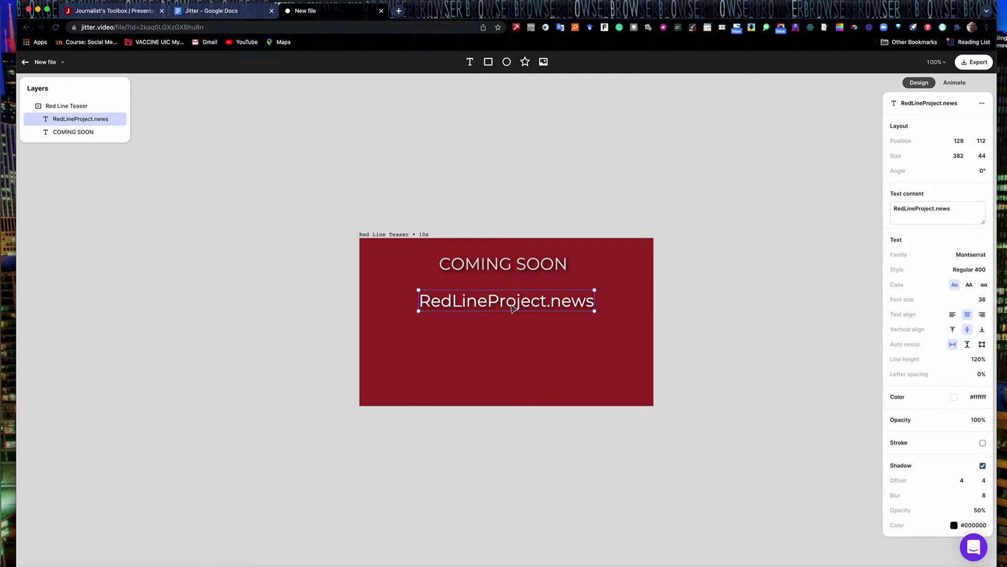
left_click(969, 285)
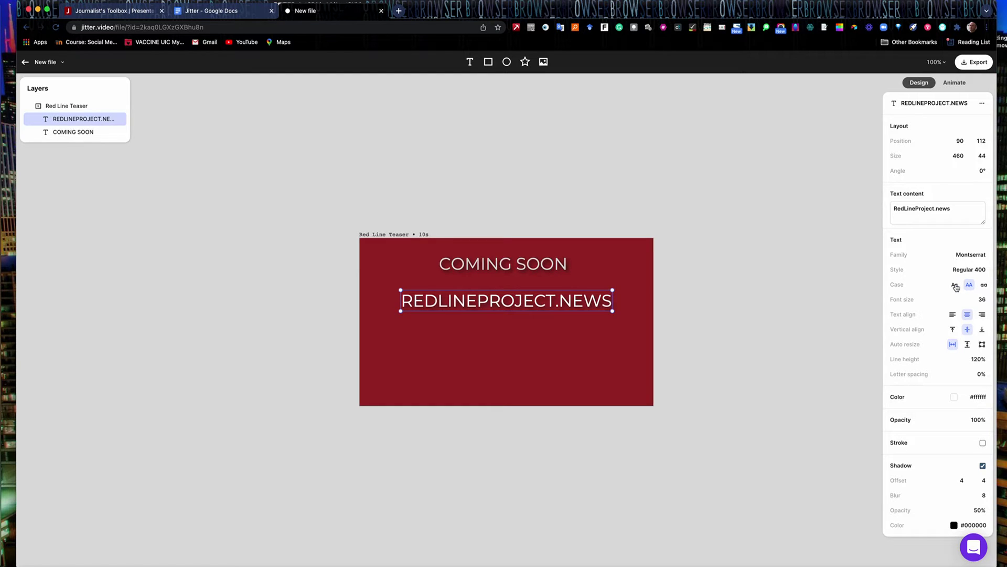
left_click(955, 285)
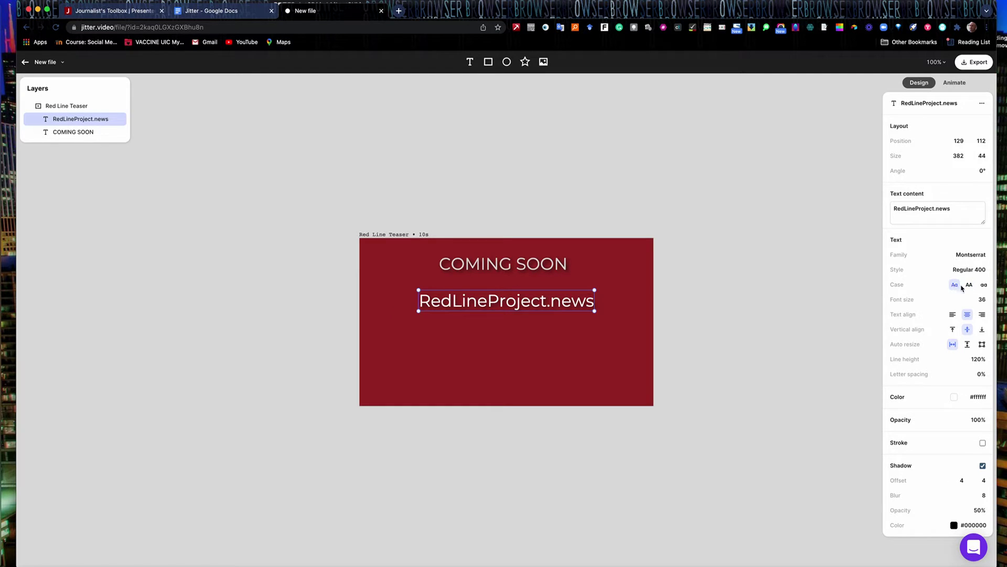
left_click(983, 302)
type("30")
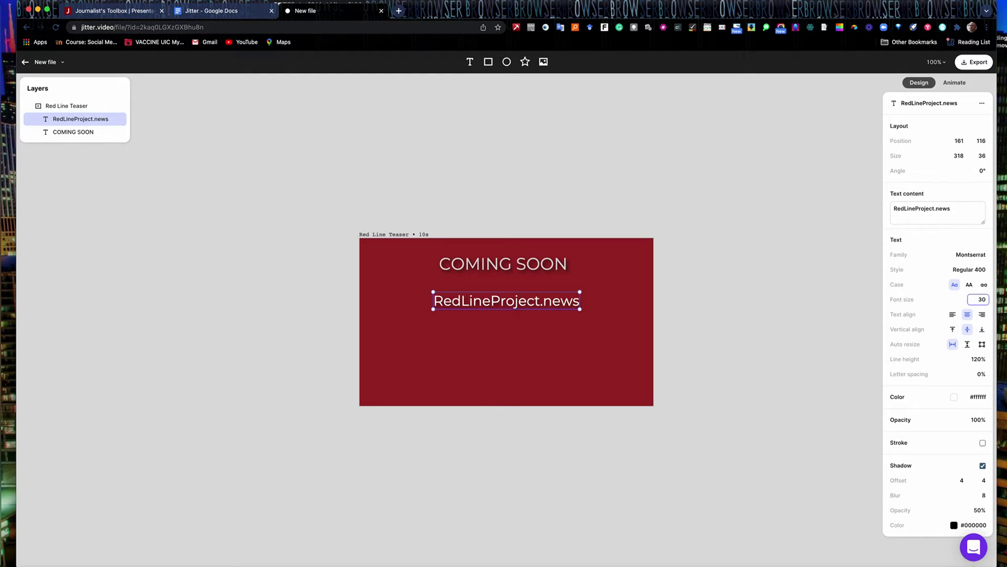
left_click_drag(563, 308, 559, 304)
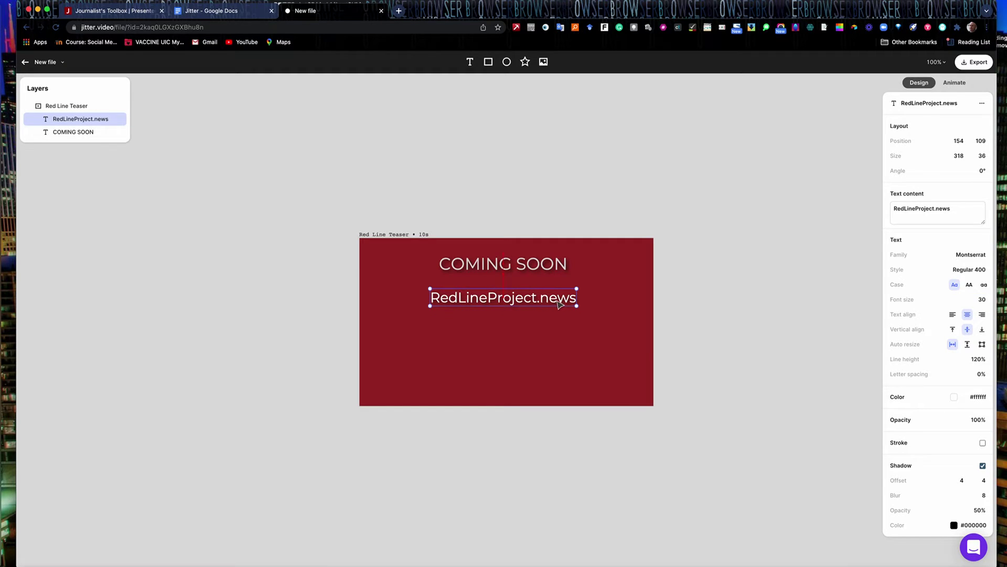
left_click(511, 326)
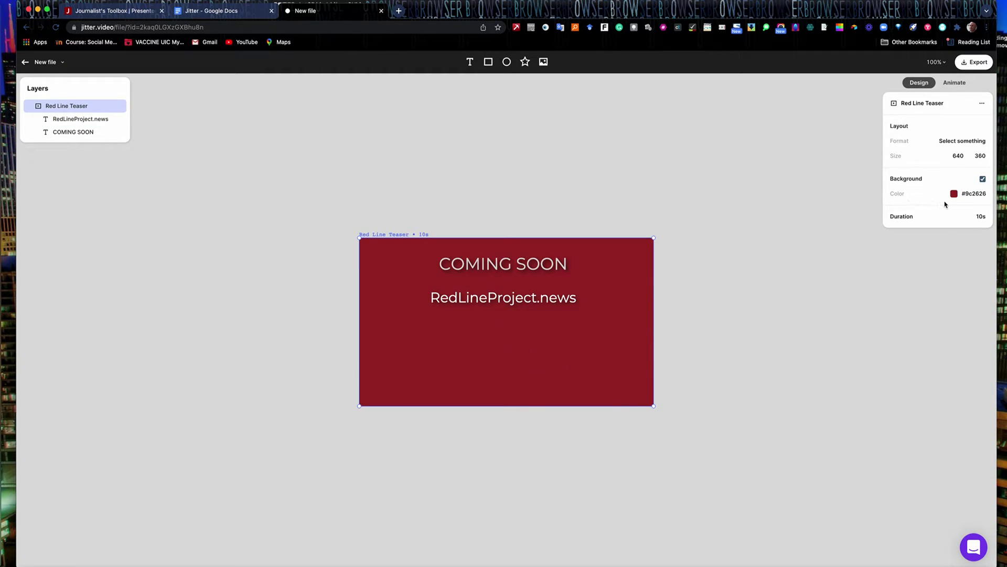
left_click(469, 62)
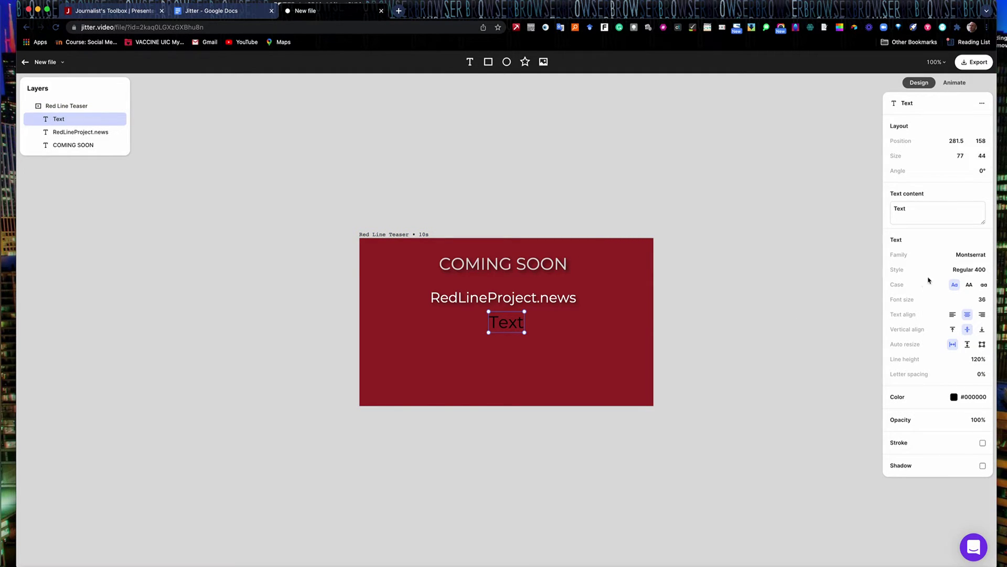
Replace the placeholder with two lines of text, 'New design' and 'New features'
left_click(909, 210)
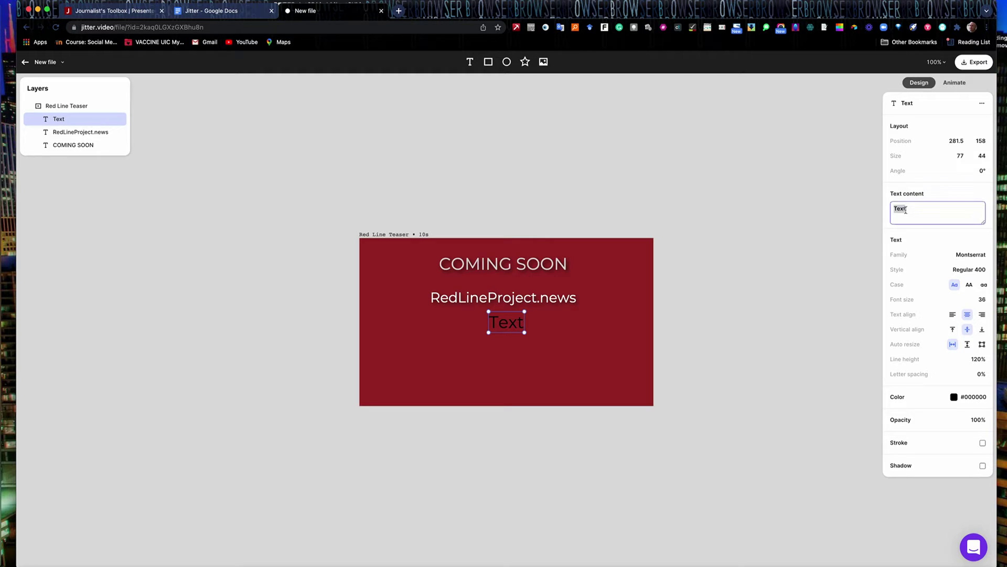
left_click(909, 210)
key("BackSpace")
key("BackSpace")
key("BackSpace")
key("BackSpace")
type("New design")
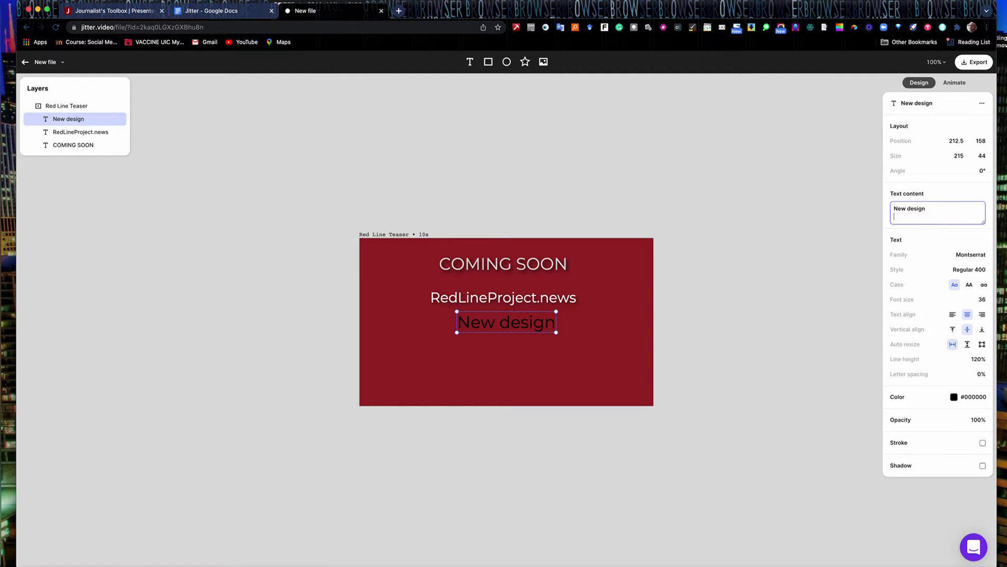
key("Return")
key("Return")
type("New Featu")
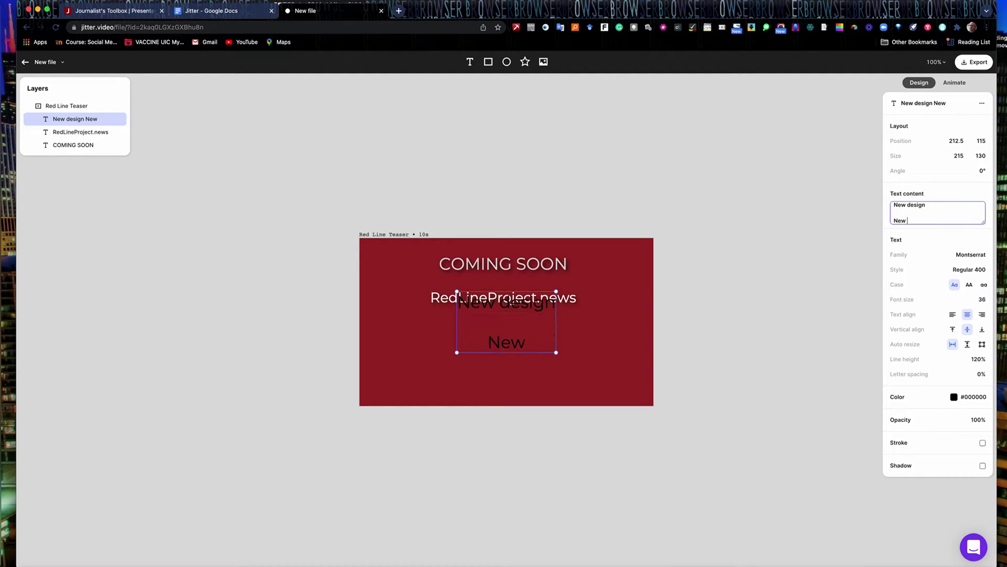
key("BackSpace")
key("BackSpace")
key("BackSpace")
key("BackSpace")
key("BackSpace")
type("features")
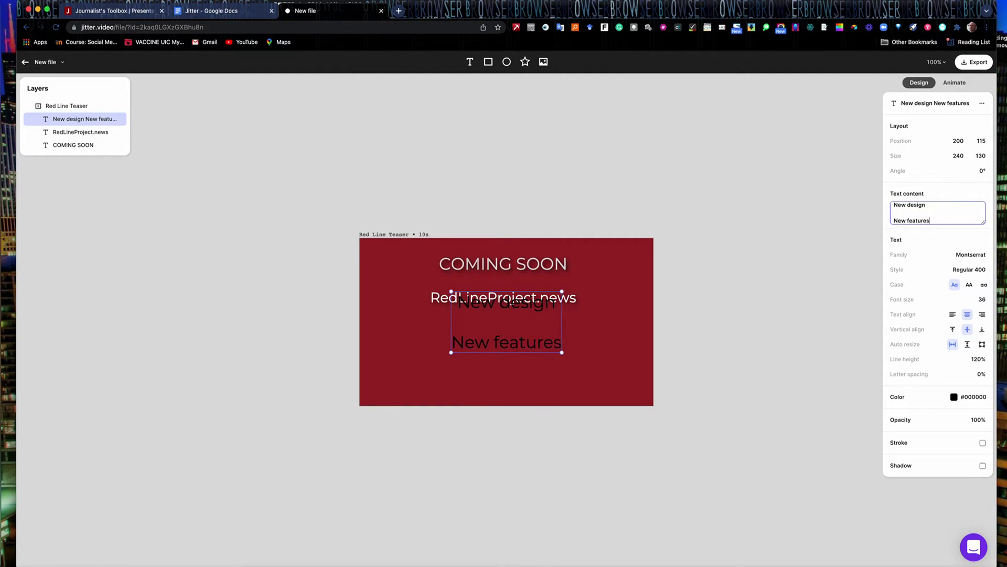
Make the new text pure white #ffffff and move it below RedLineProject.news
left_click(954, 396)
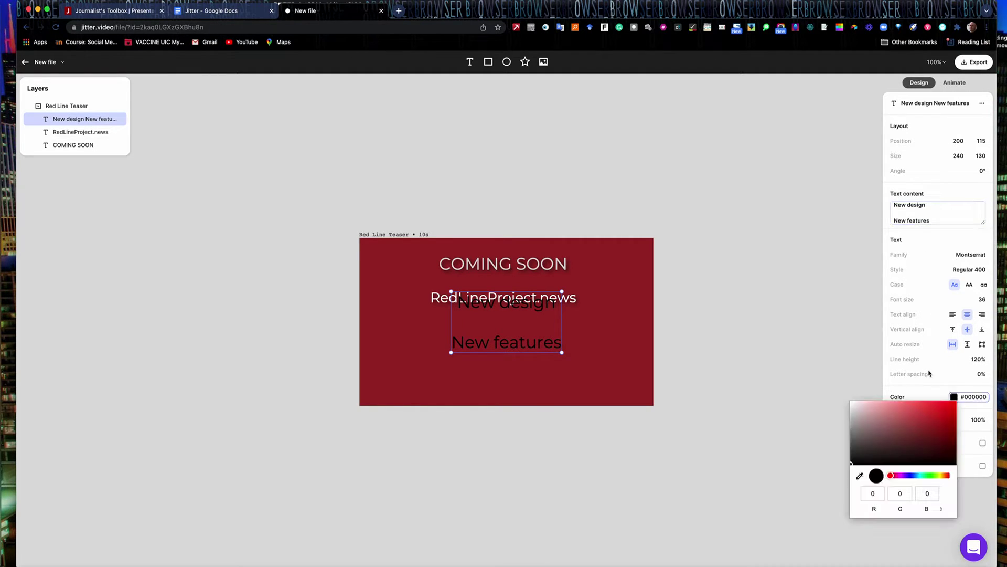
left_click(853, 403)
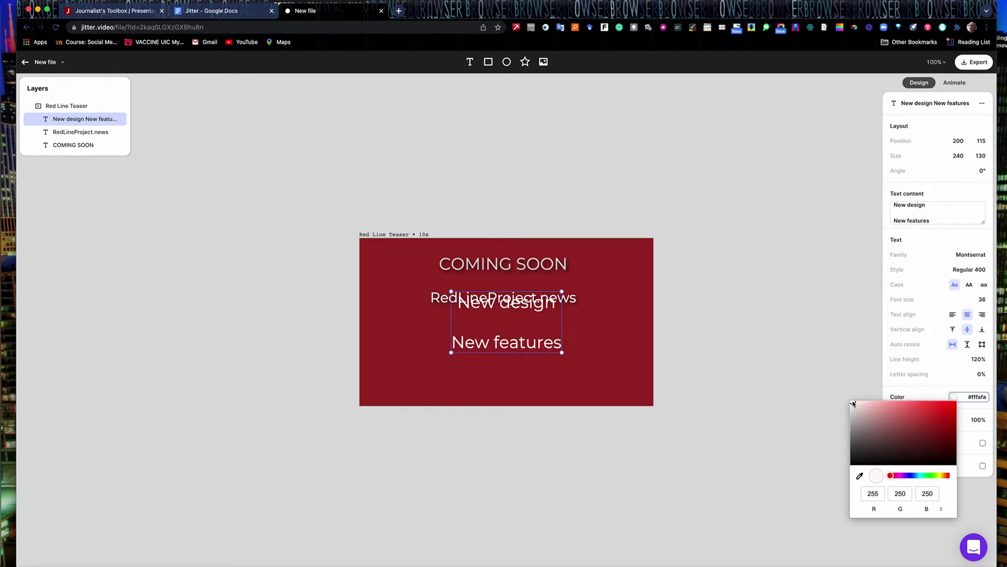
left_click_drag(852, 403, 847, 402)
left_click(956, 379)
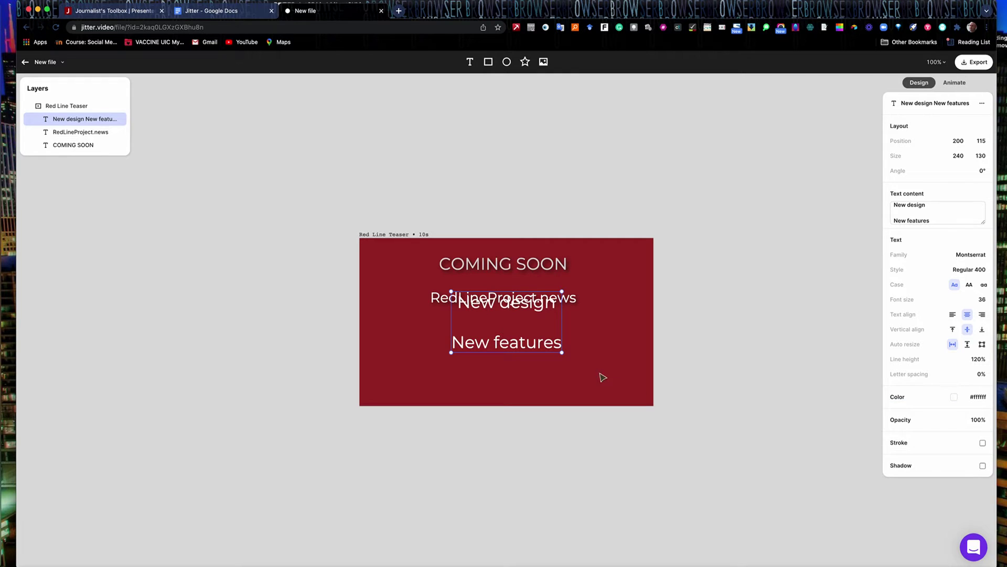
left_click_drag(521, 327, 521, 352)
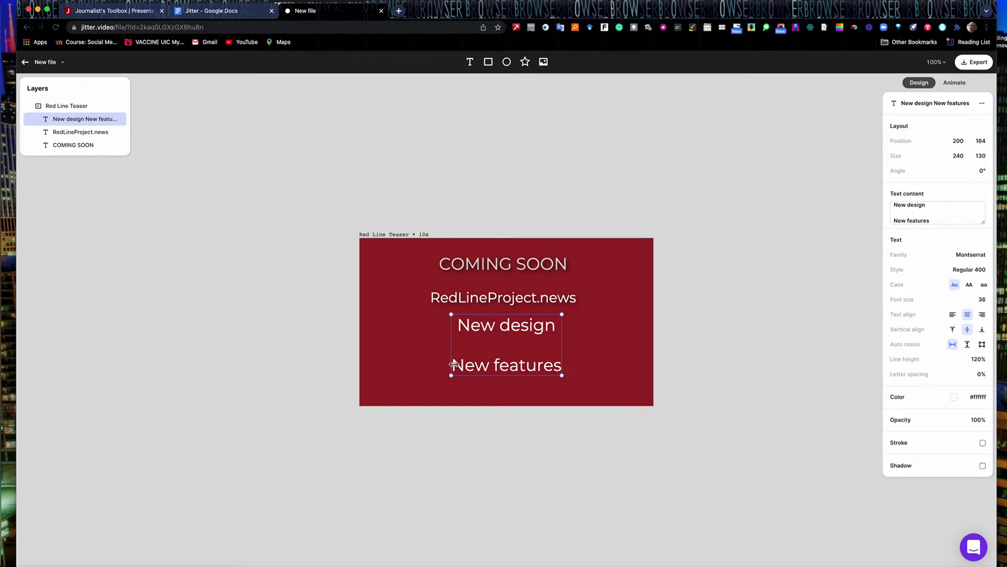
Edit the text into the single line 'New design and features'
left_click(892, 221)
key("super+a")
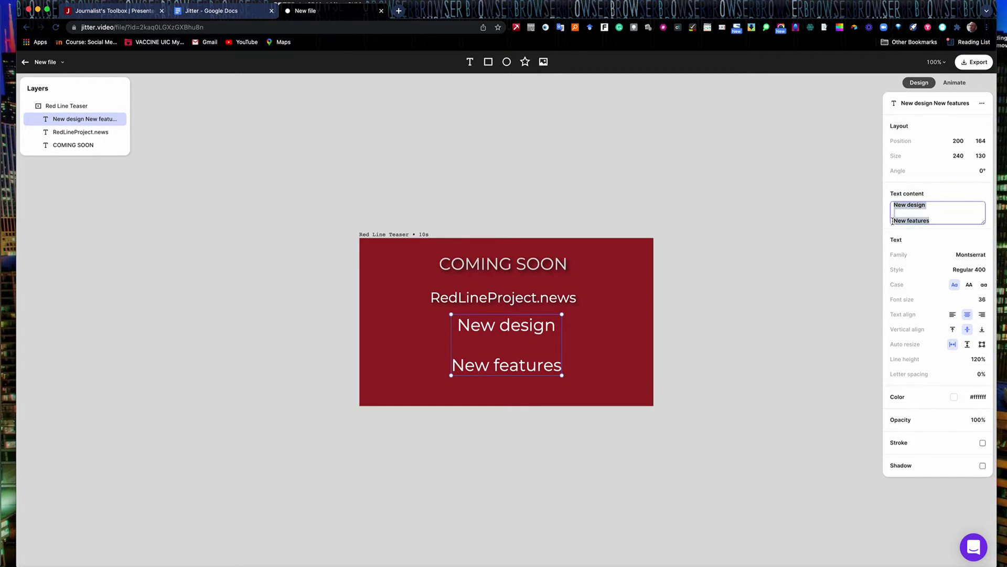
left_click(894, 220)
key("BackSpace")
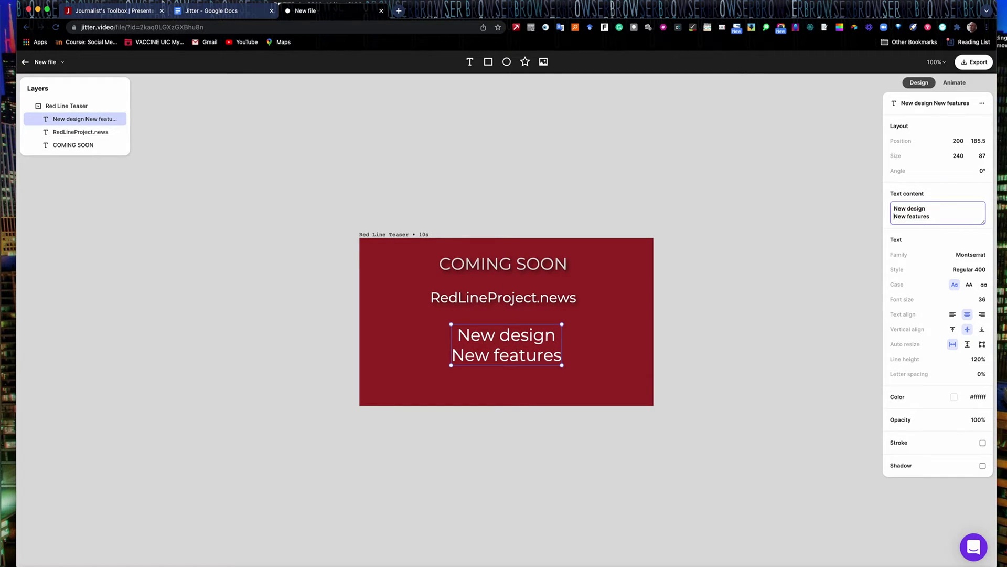
key("BackSpace")
type("andNew features")
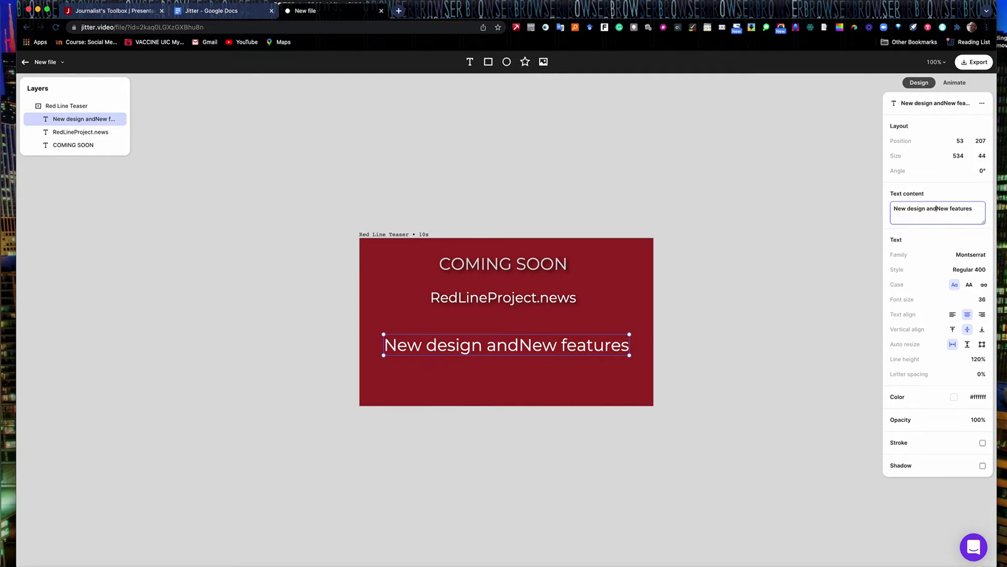
key("Delete")
key("Delete")
key("Delete")
key("Delete")
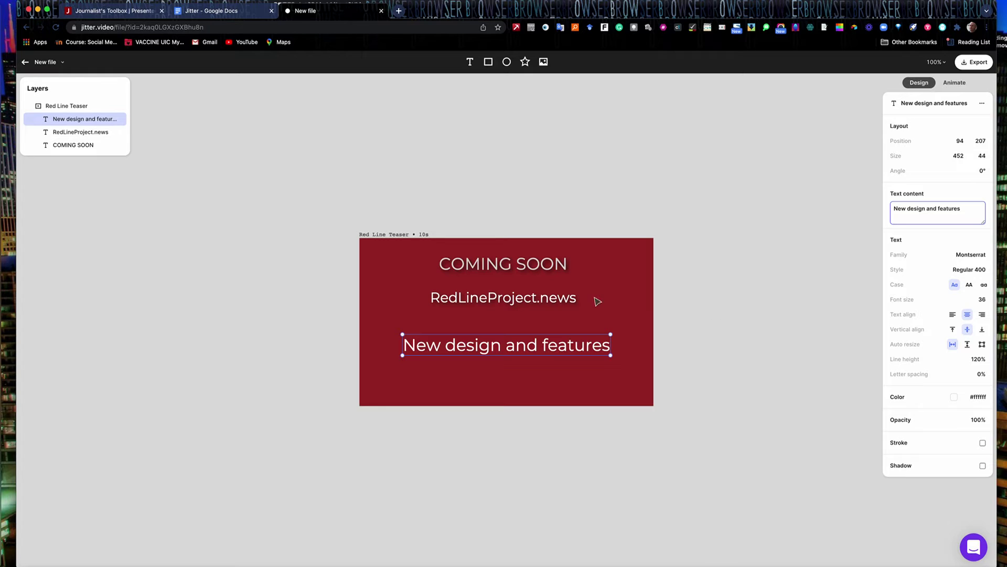
Set the line to font size 25 and move it up closer to RedLineProject.news
left_click_drag(528, 349, 527, 334)
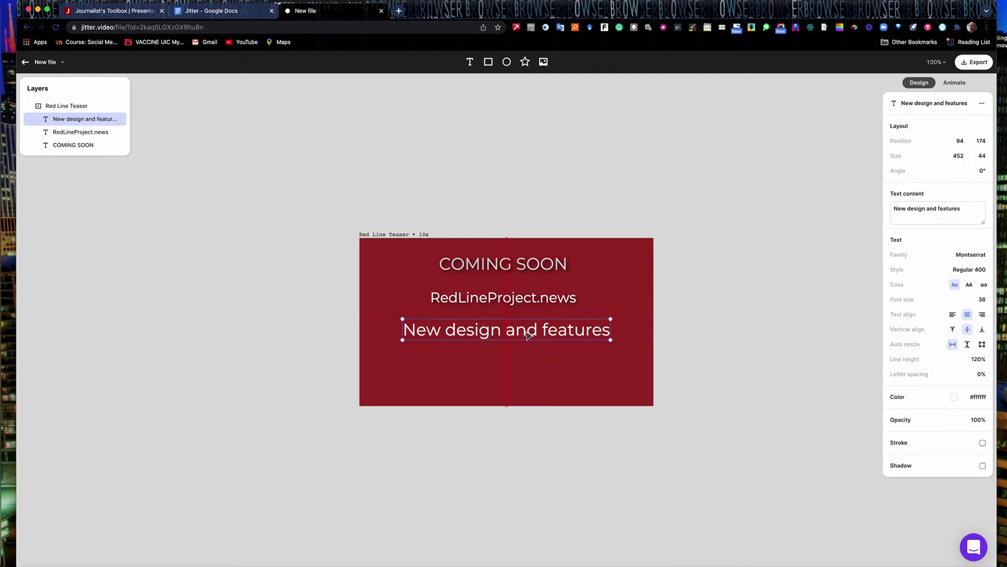
left_click(984, 301)
type("25")
key("Return")
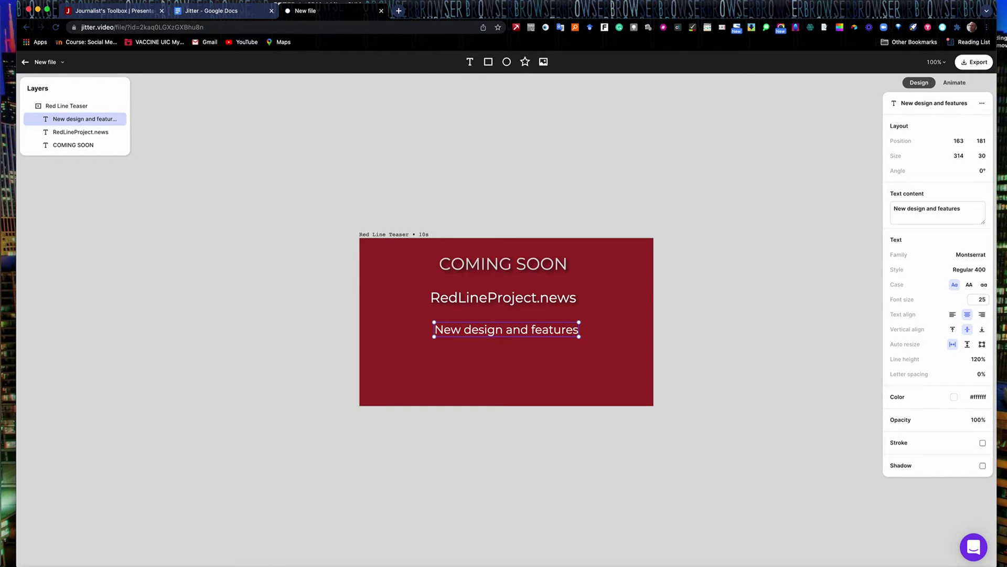
left_click(546, 362)
Add a new text layer reading 'Coming: March 1, 2022'
left_click(470, 64)
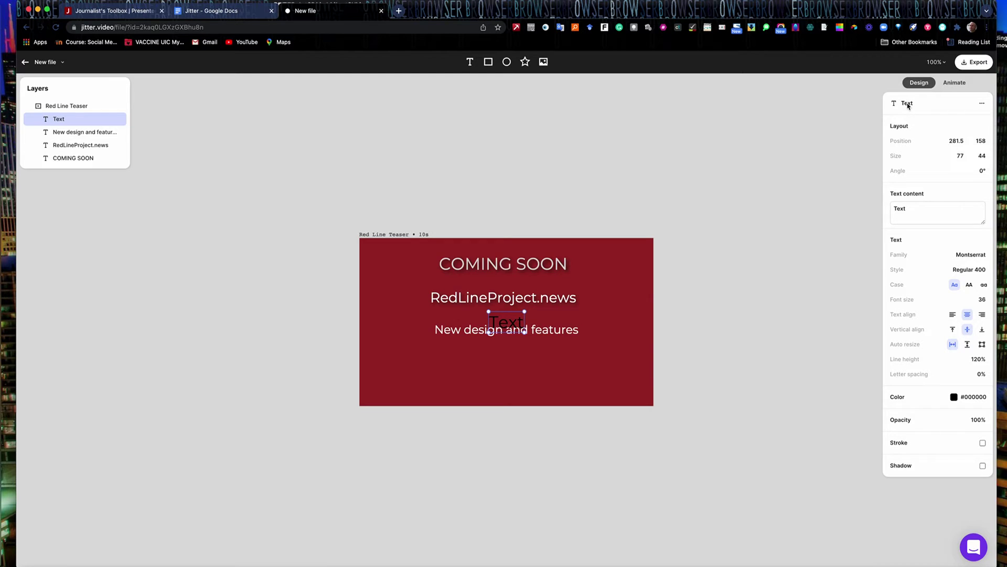
double_click(910, 208)
left_click(894, 209)
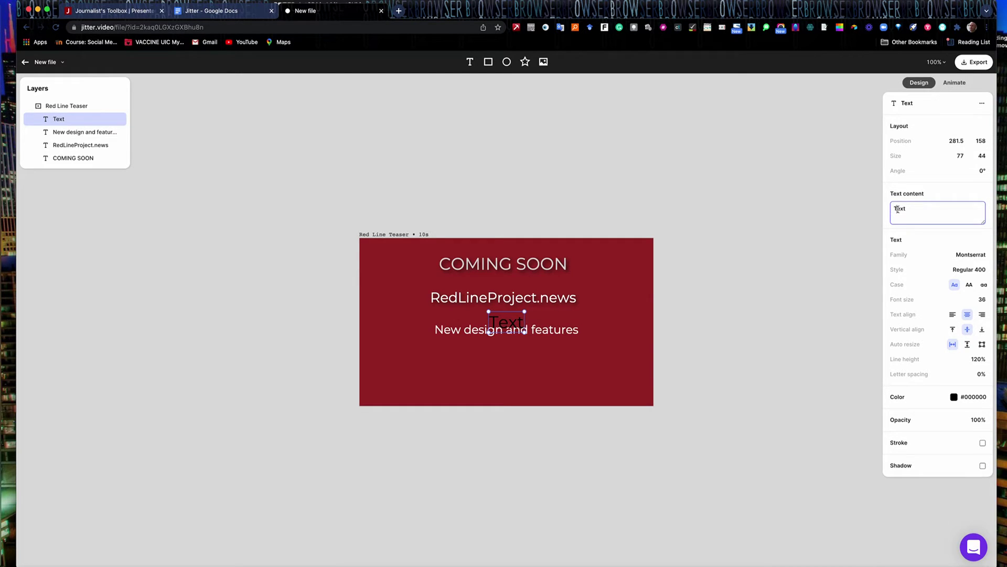
left_click_drag(907, 210, 889, 212)
type("Coming")
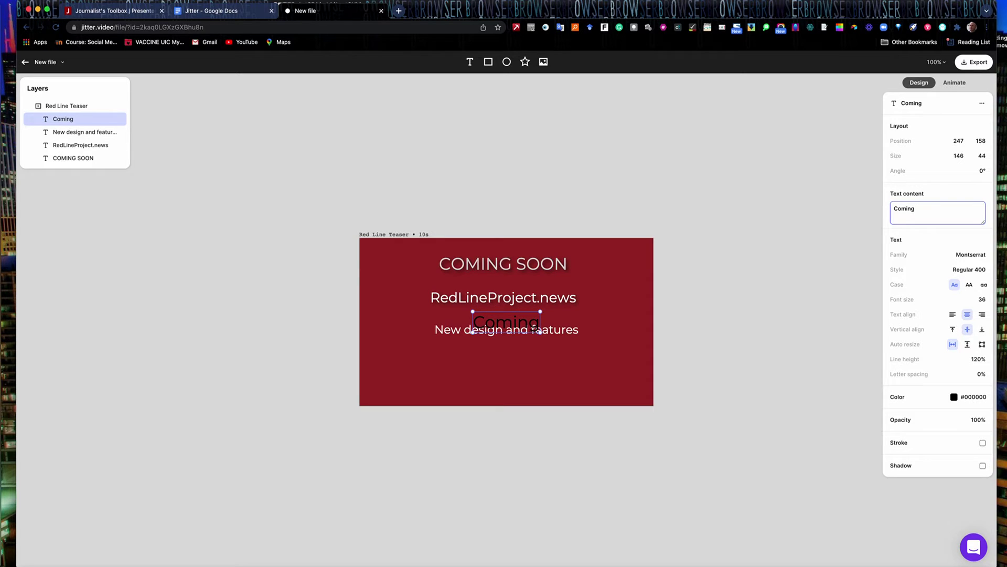
type(": March")
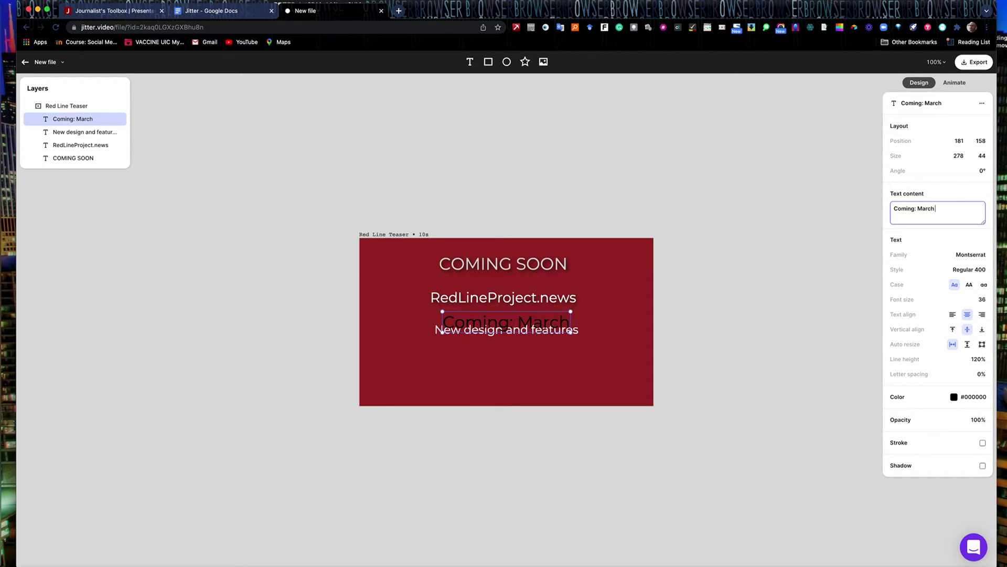
type(" 1, 2022")
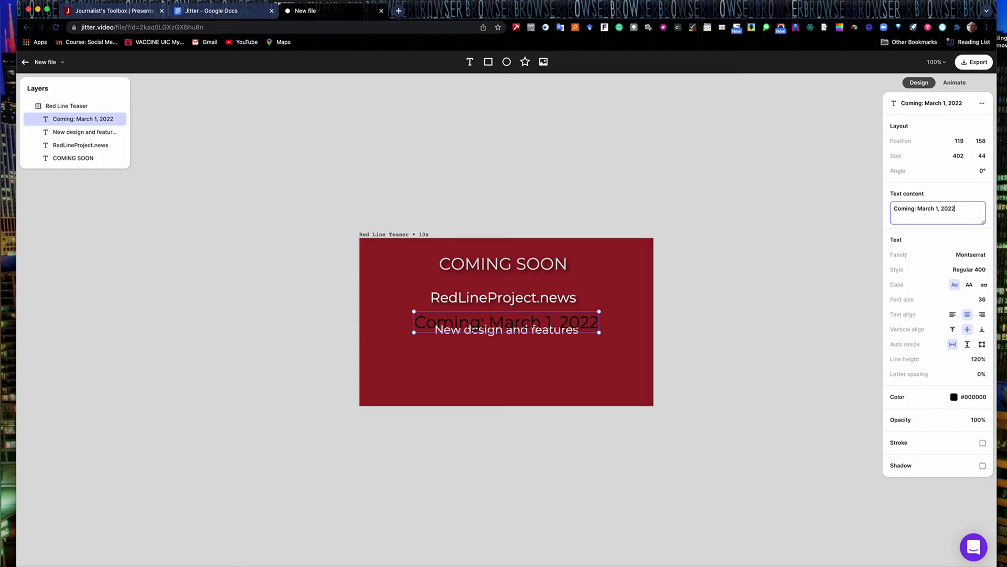
Color the date text near-white #fcfcfc and place it below 'New design and features'
left_click(954, 398)
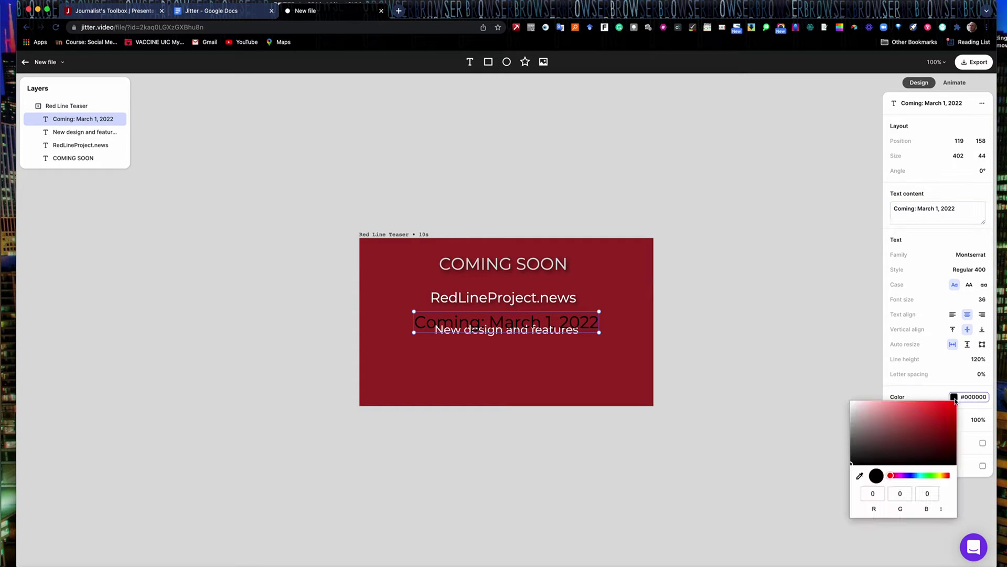
left_click(852, 405)
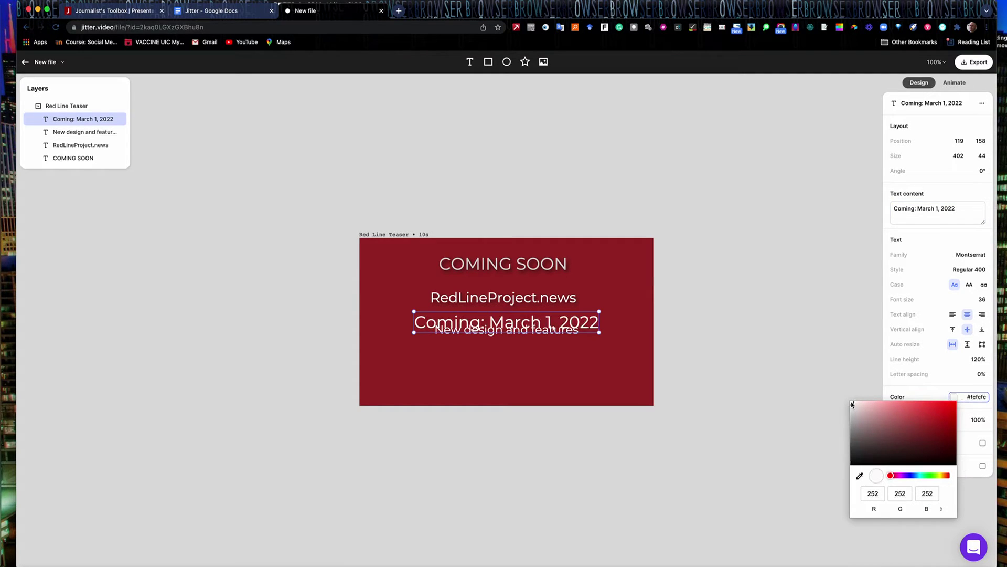
left_click(934, 394)
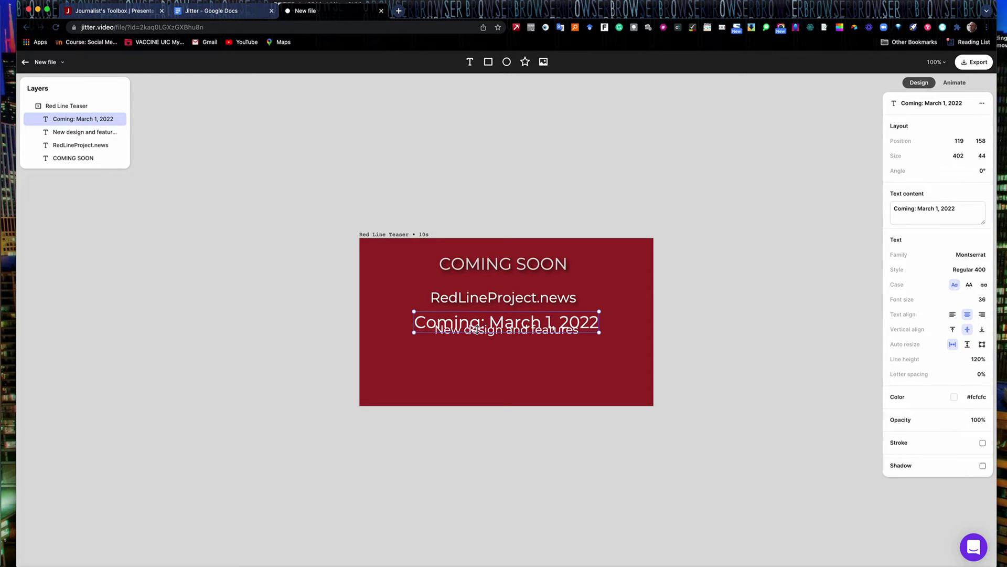
left_click_drag(492, 328, 493, 366)
Set the date line to font size 22 with a shadow, and shadow 'New design and features' too
left_click(989, 302)
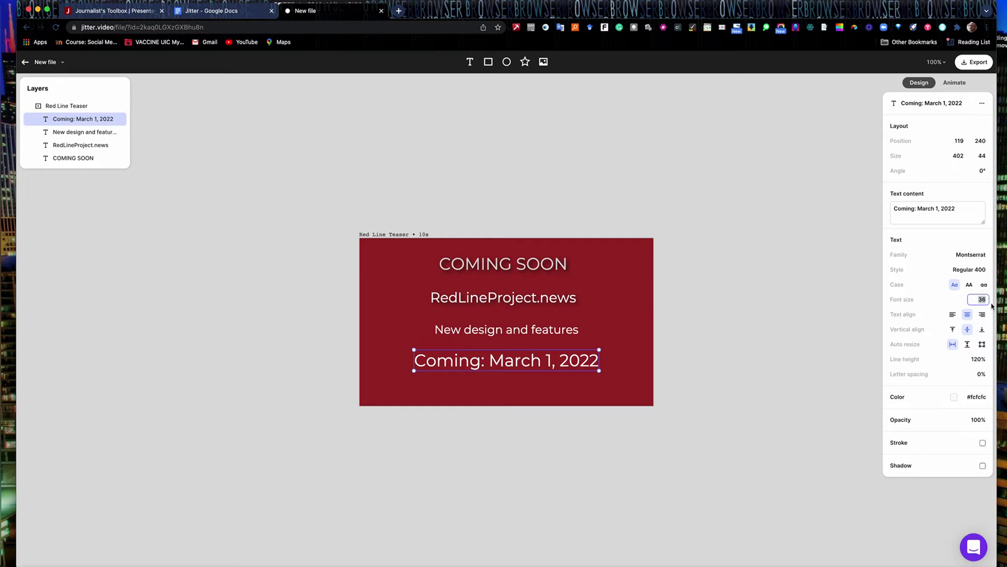
type("22")
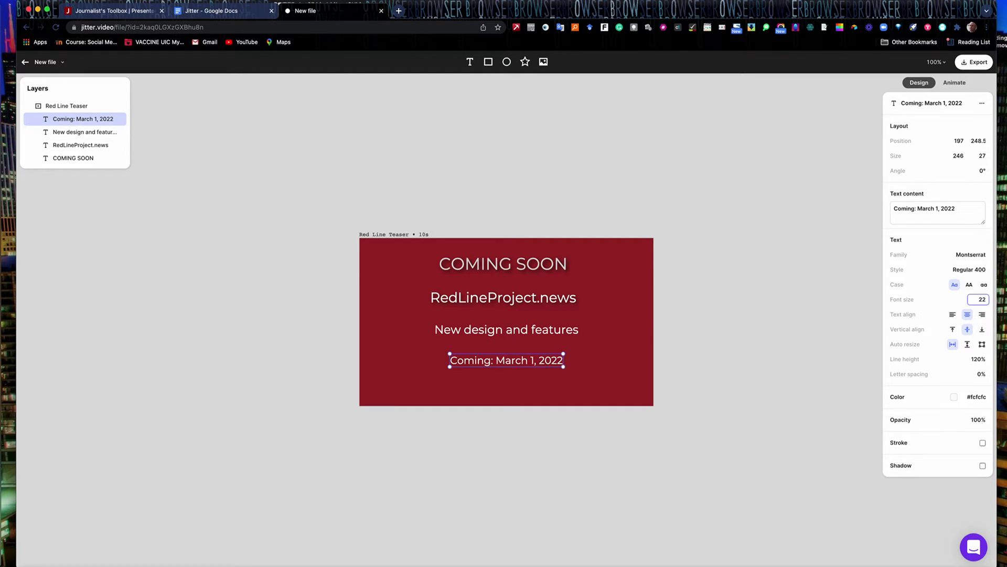
left_click(983, 466)
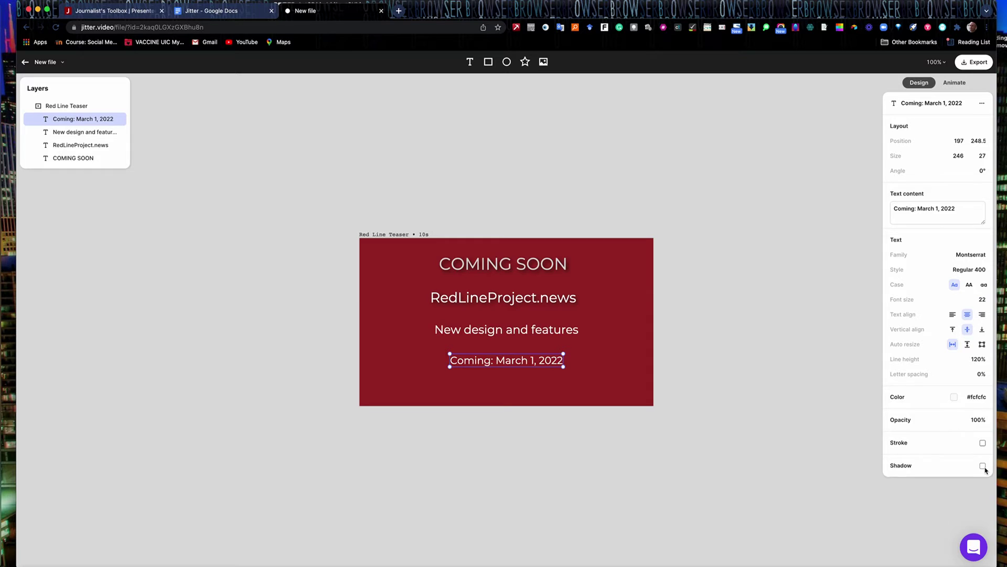
left_click(554, 332)
left_click(983, 466)
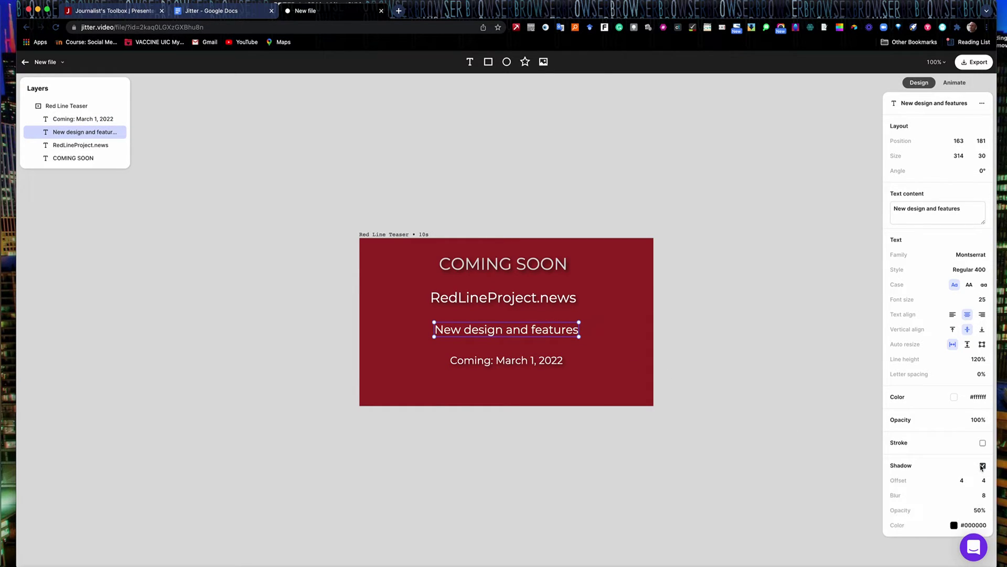
left_click(520, 299)
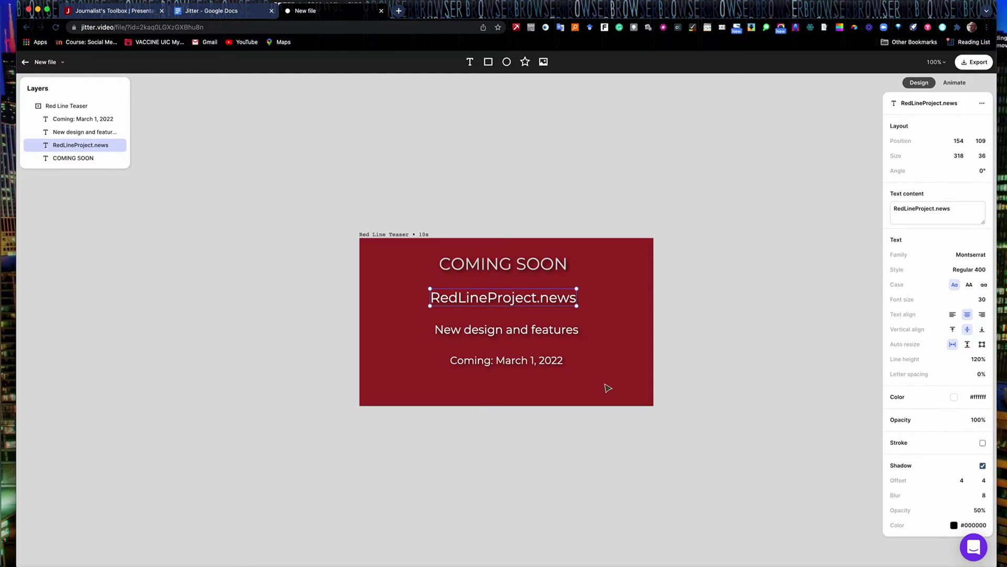
left_click(956, 83)
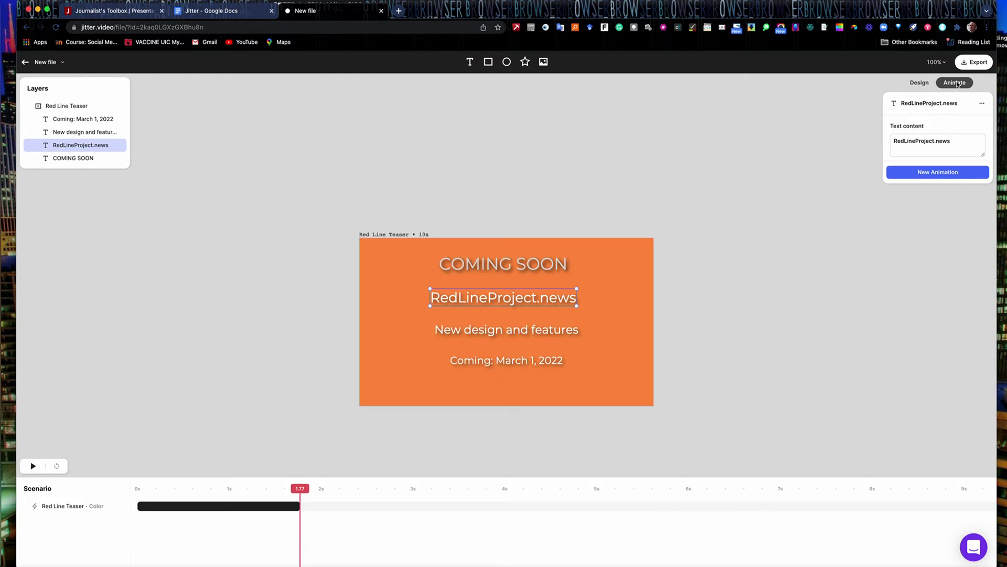
Delete the background Color animation so the teaser stays dark red, and rewind to 0 seconds
left_click(247, 510)
key("Delete")
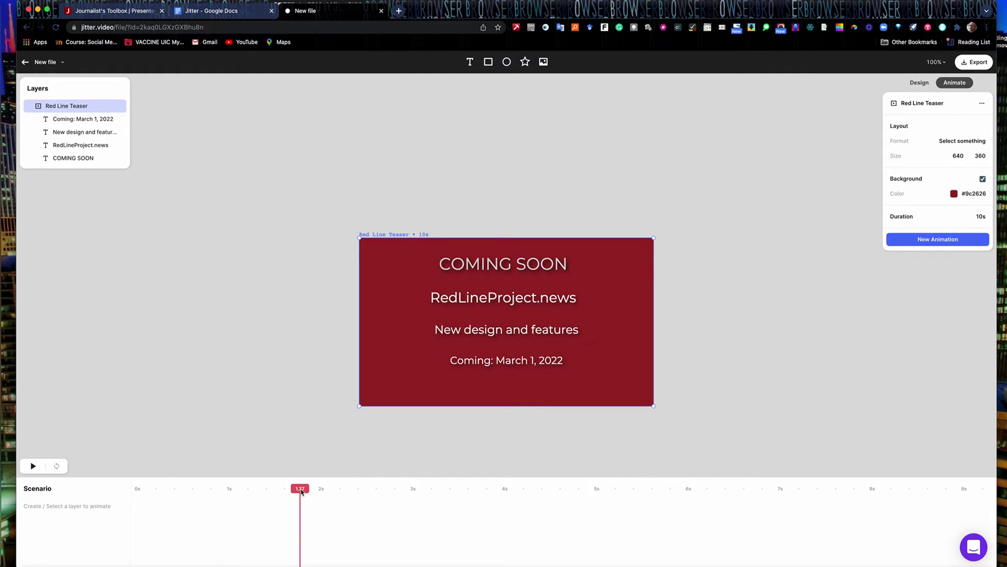
left_click_drag(307, 489, 137, 472)
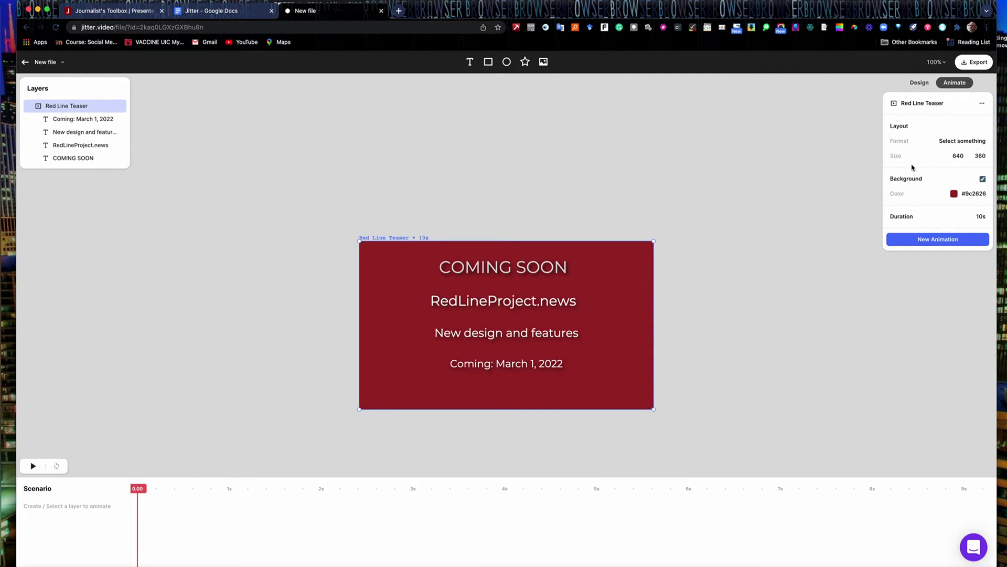
Select the COMING SOON heading to prepare its animation
left_click(931, 241)
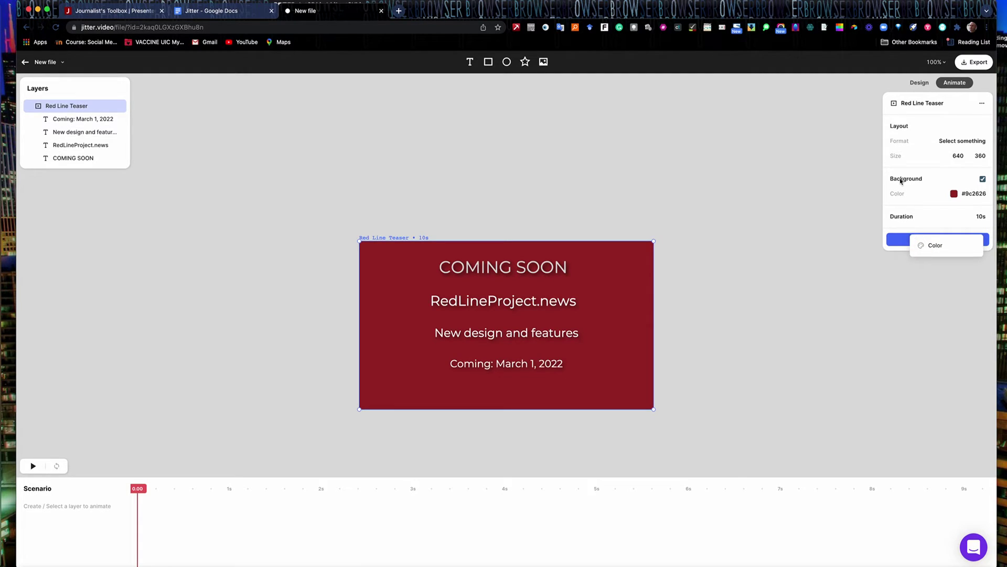
left_click(919, 84)
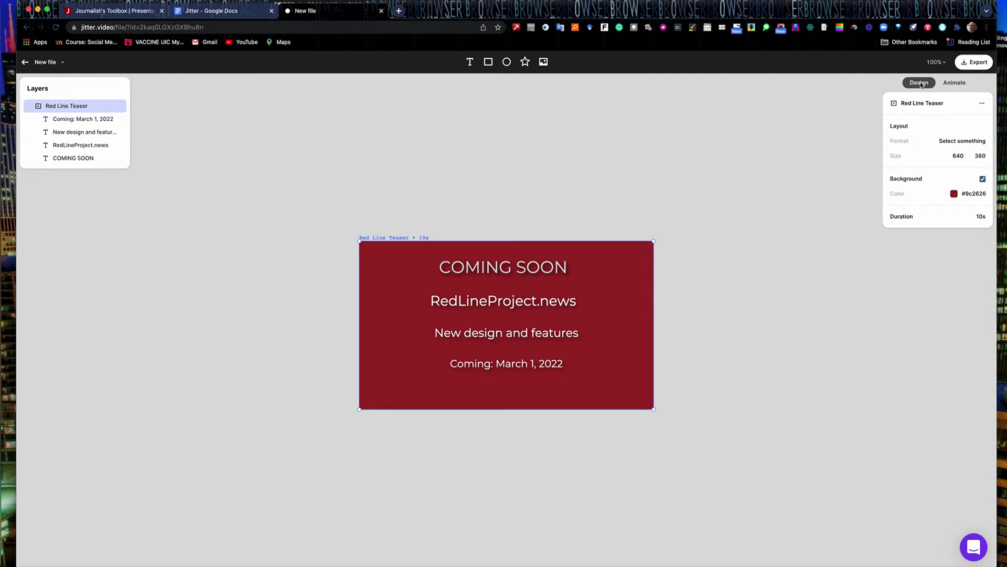
left_click(508, 269)
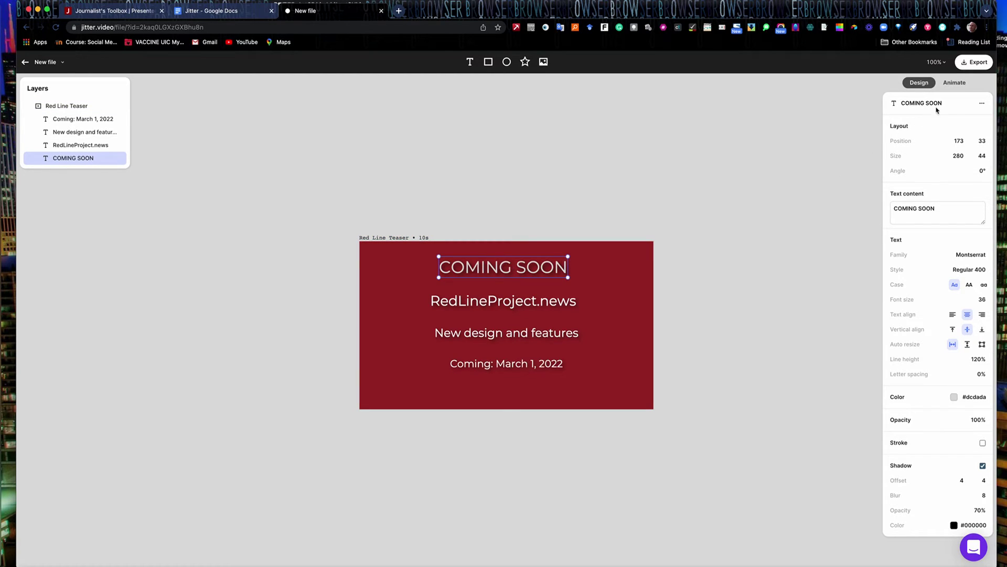
left_click(950, 86)
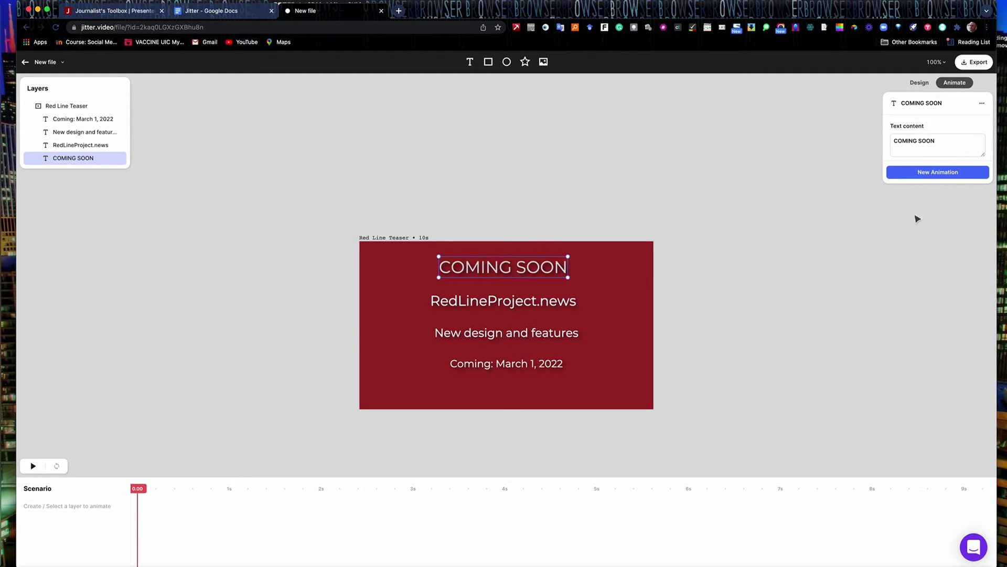
Apply the Fade in preset to COMING SOON and lengthen it toward the end of the 10-second timeline
left_click(930, 174)
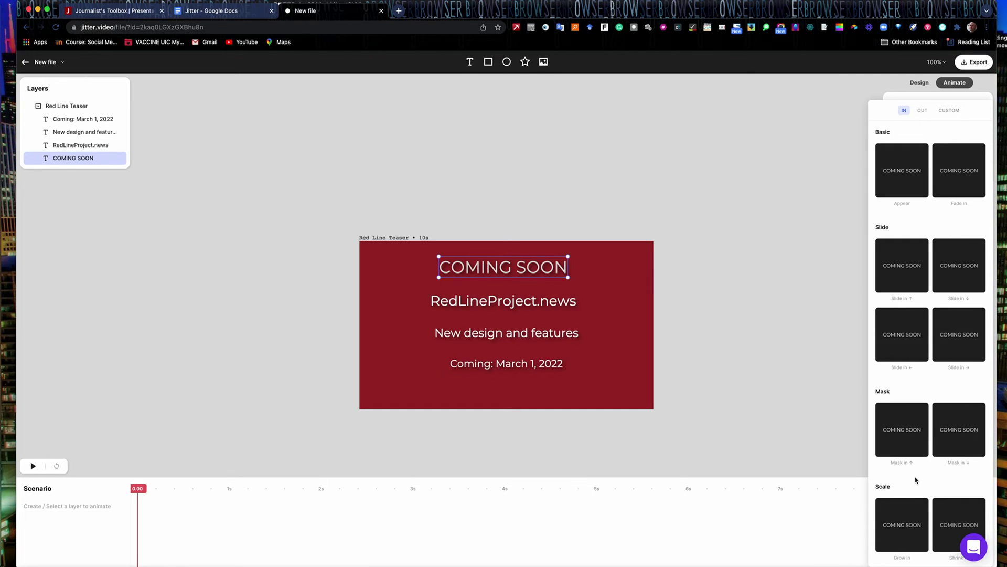
left_click(959, 174)
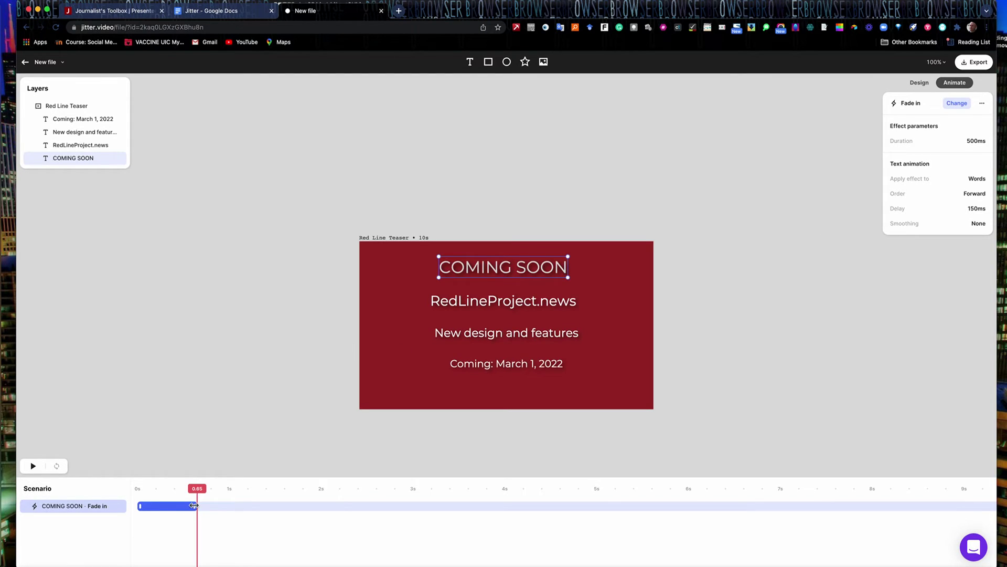
left_click_drag(194, 505, 951, 505)
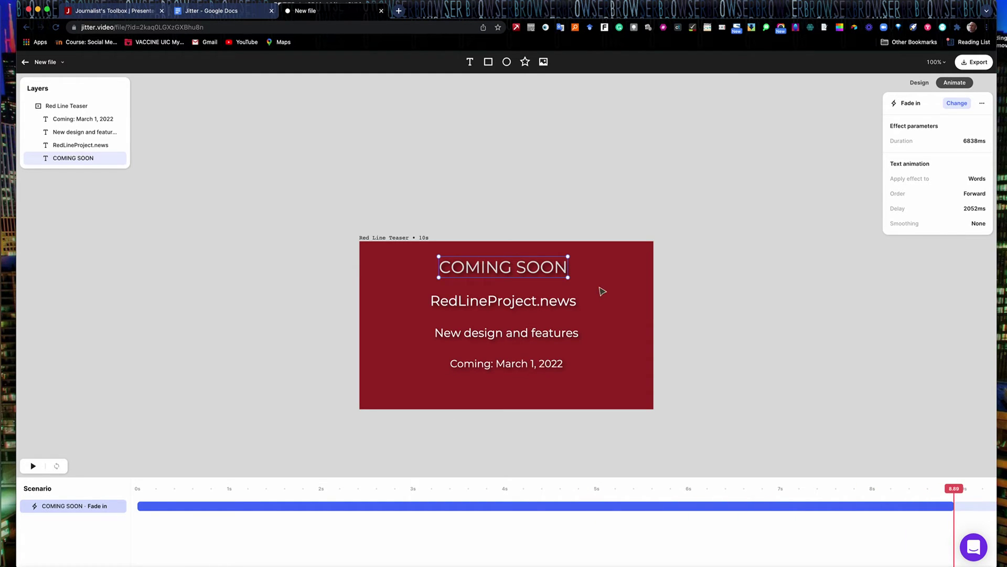
Give RedLineProject.news a Slide in ↑ animation starting near 2 seconds and running almost to the end
left_click(513, 301)
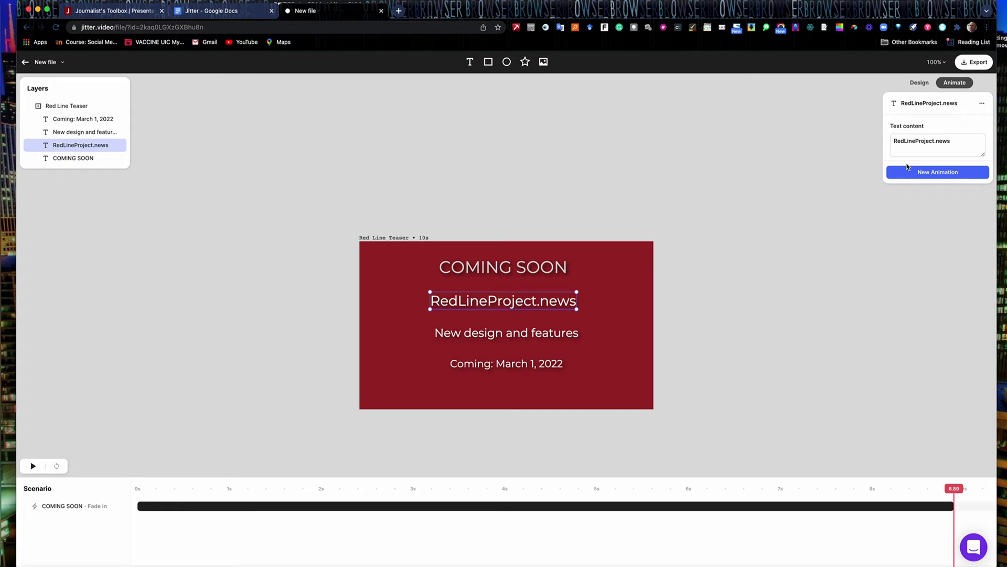
left_click(937, 172)
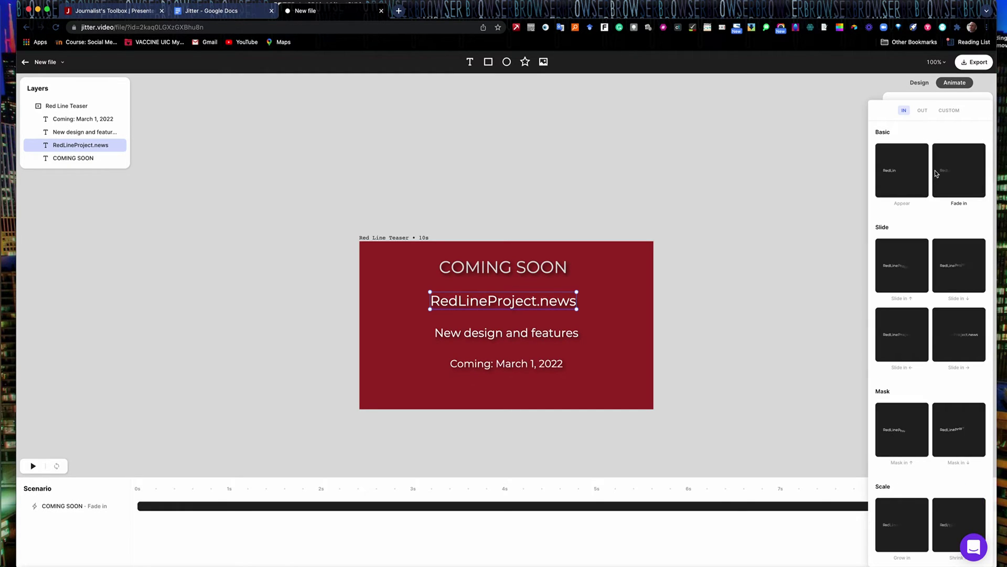
left_click(897, 270)
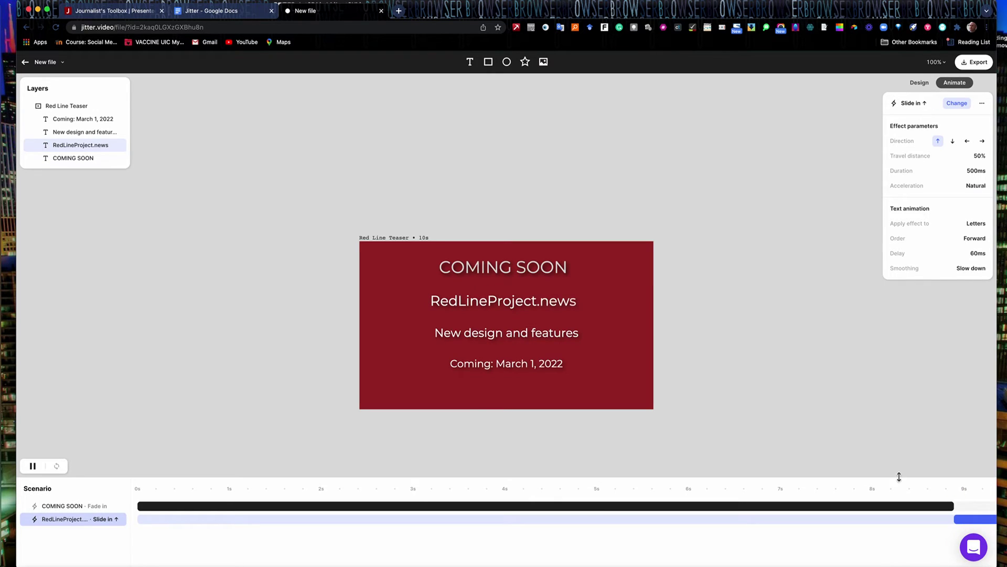
left_click_drag(970, 519, 348, 522)
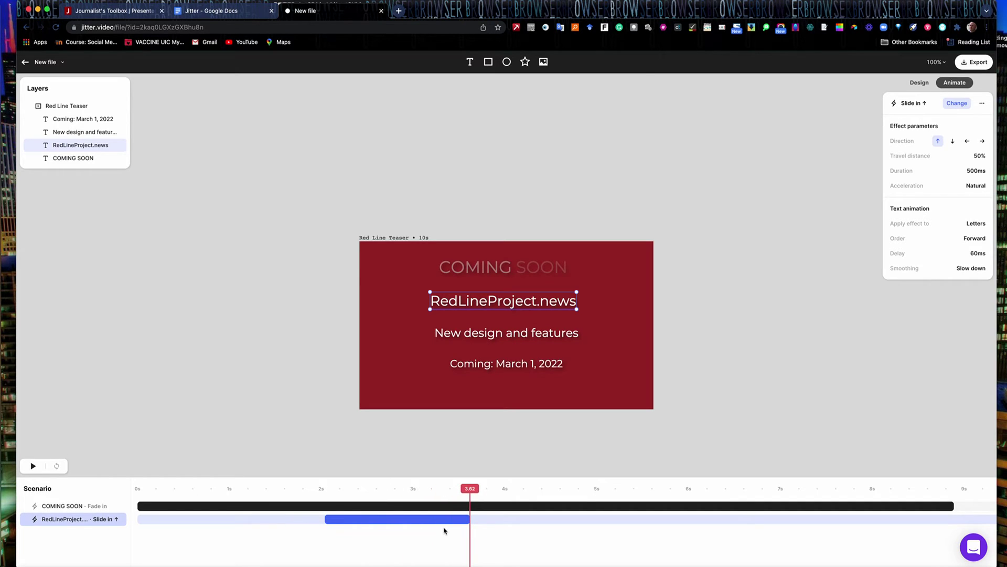
left_click_drag(470, 519, 950, 517)
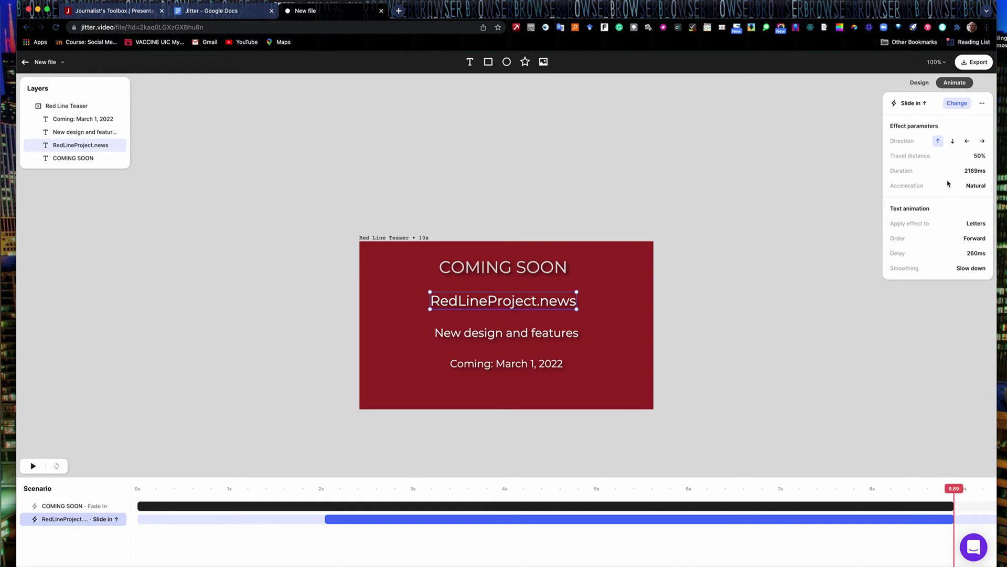
Give 'New design and features' a Slide in ↑ around 4 seconds, shifting RedLineProject.news to about 3.4 seconds
left_click(503, 337)
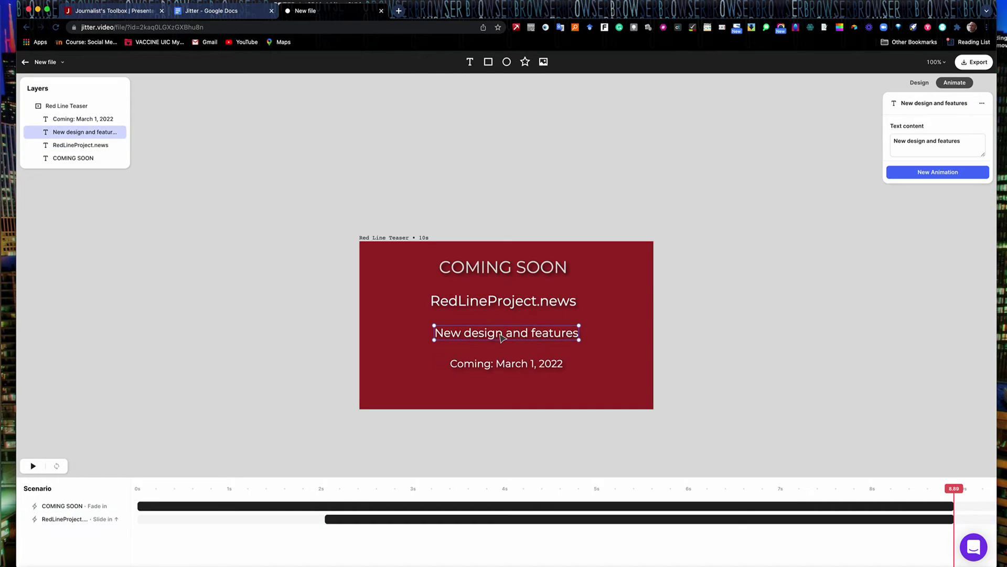
left_click(943, 174)
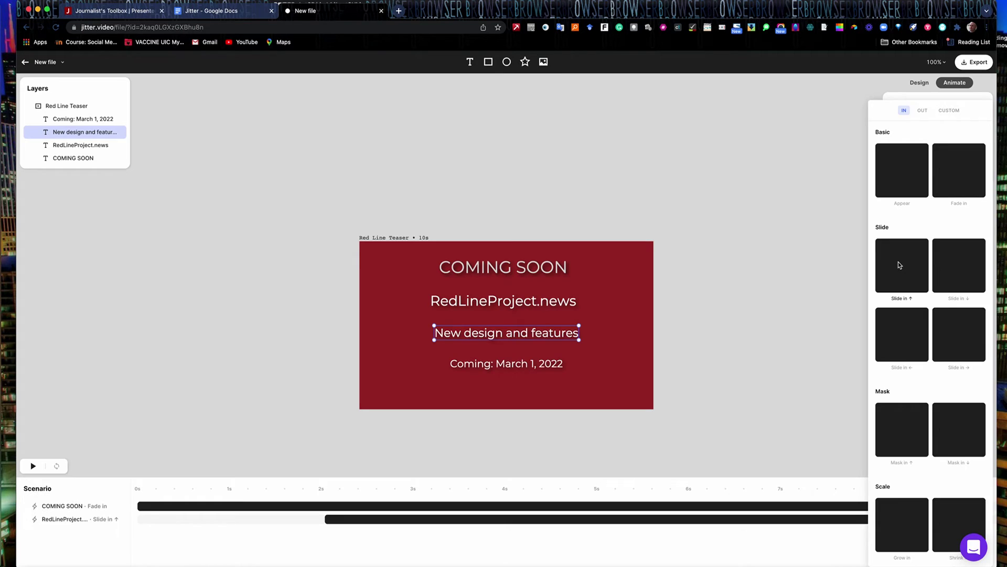
left_click(902, 289)
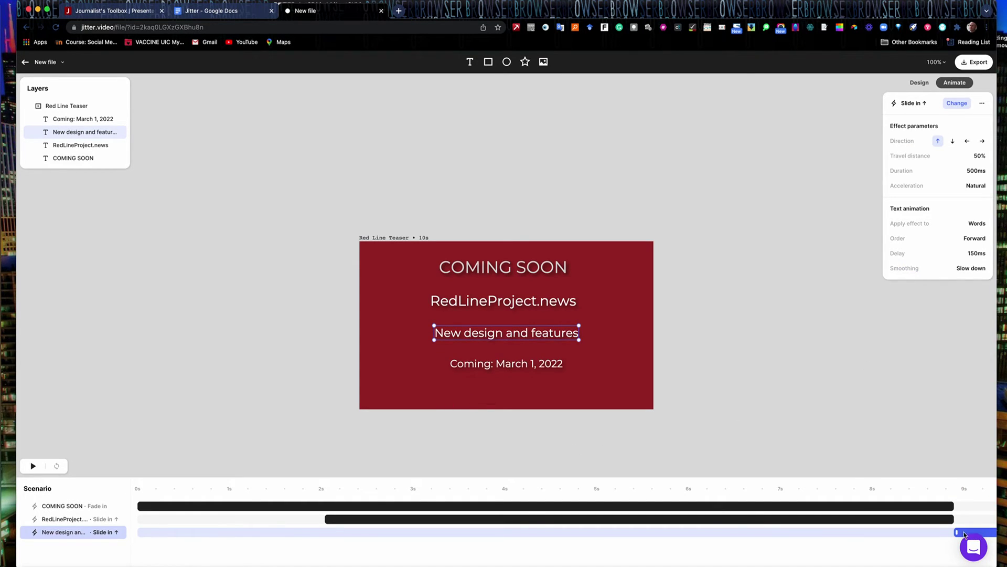
left_click_drag(326, 518, 456, 527)
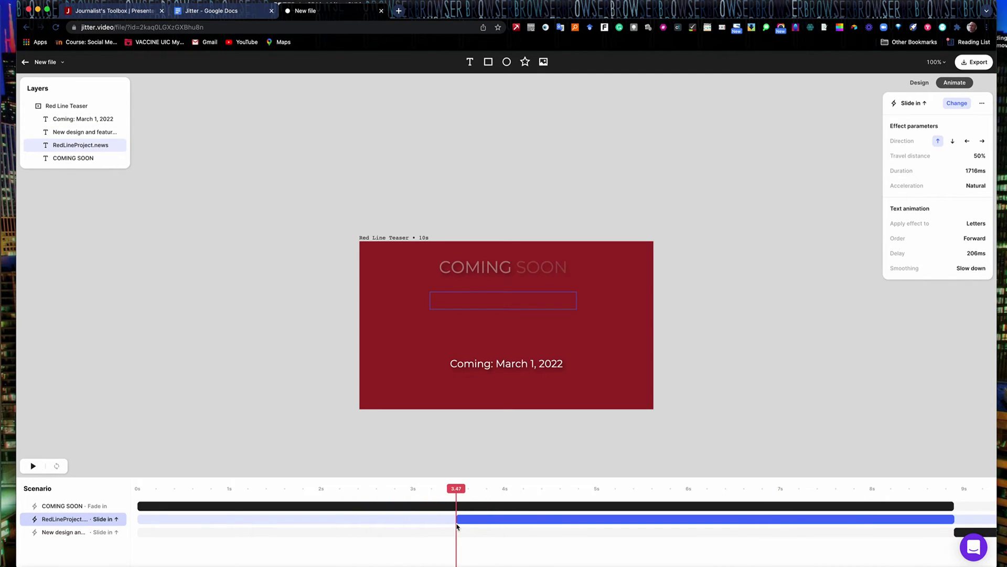
left_click_drag(979, 531, 894, 551)
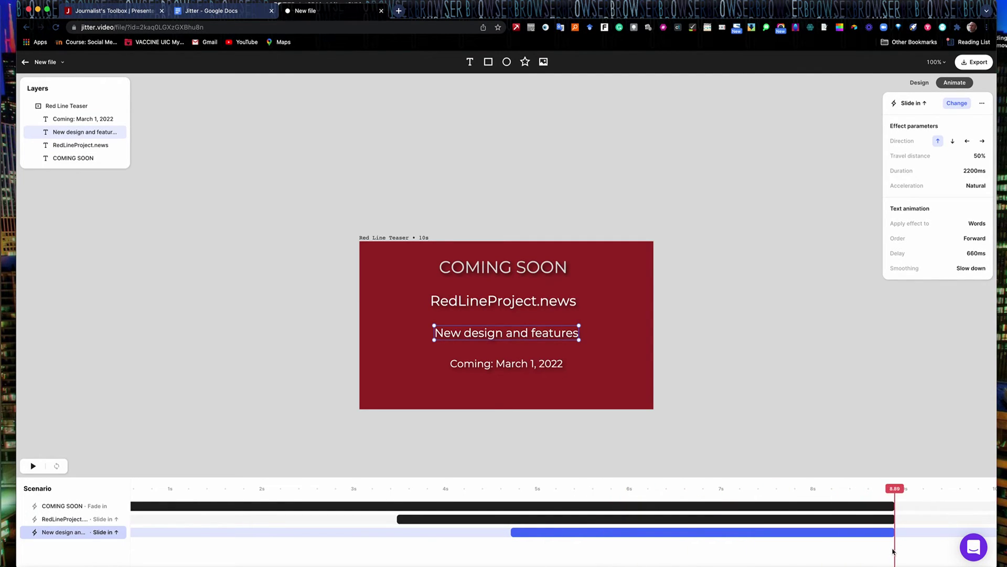
Give 'Coming: March 1, 2022' a Slide in ← starting near 6.7 seconds, then rewind to 0
left_click(478, 370)
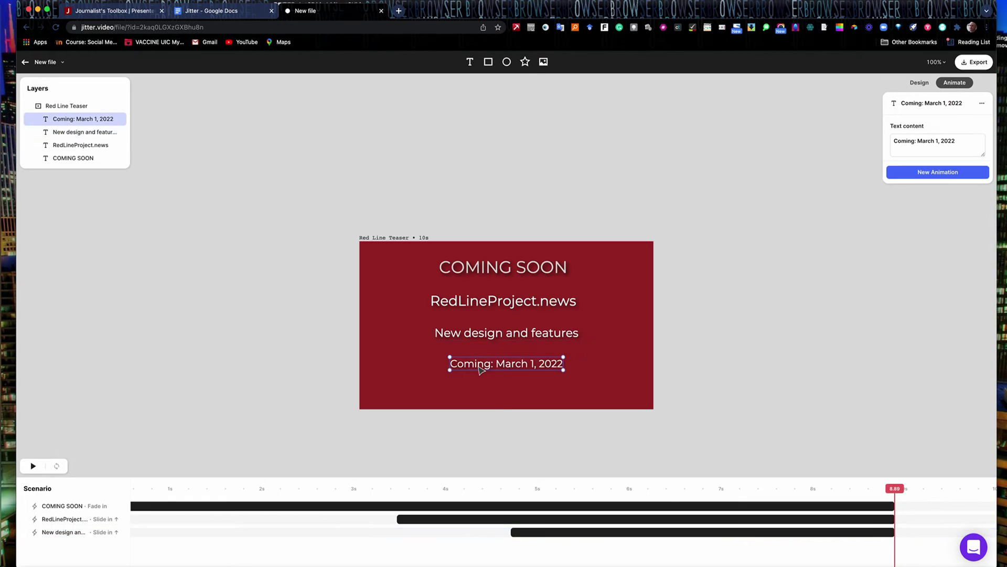
left_click(946, 172)
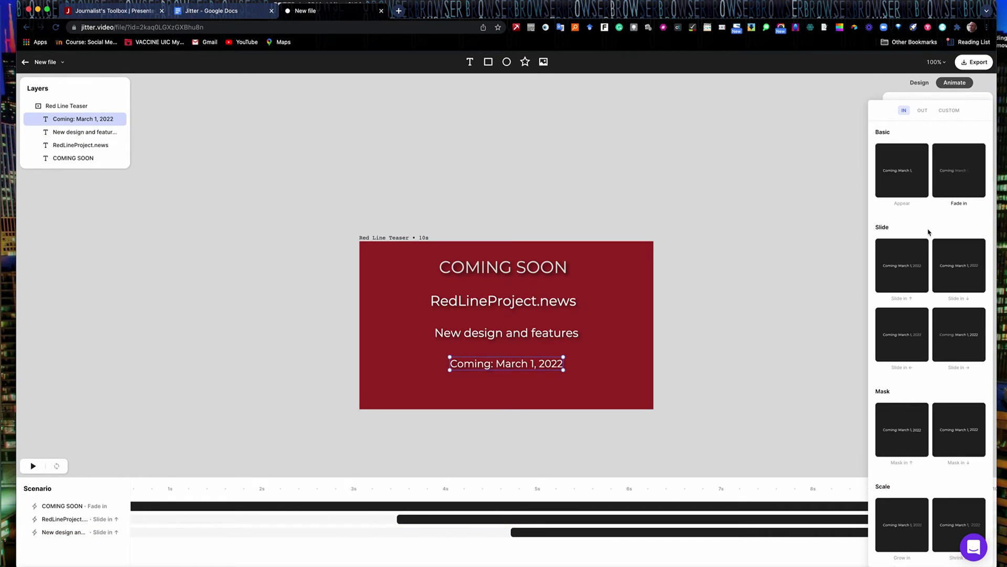
left_click(909, 338)
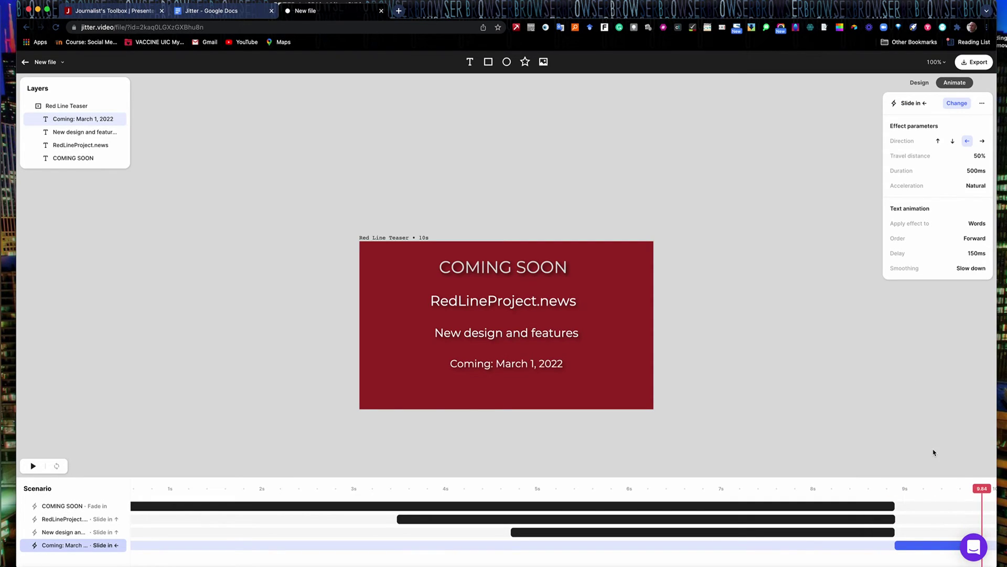
left_click_drag(936, 550, 890, 558)
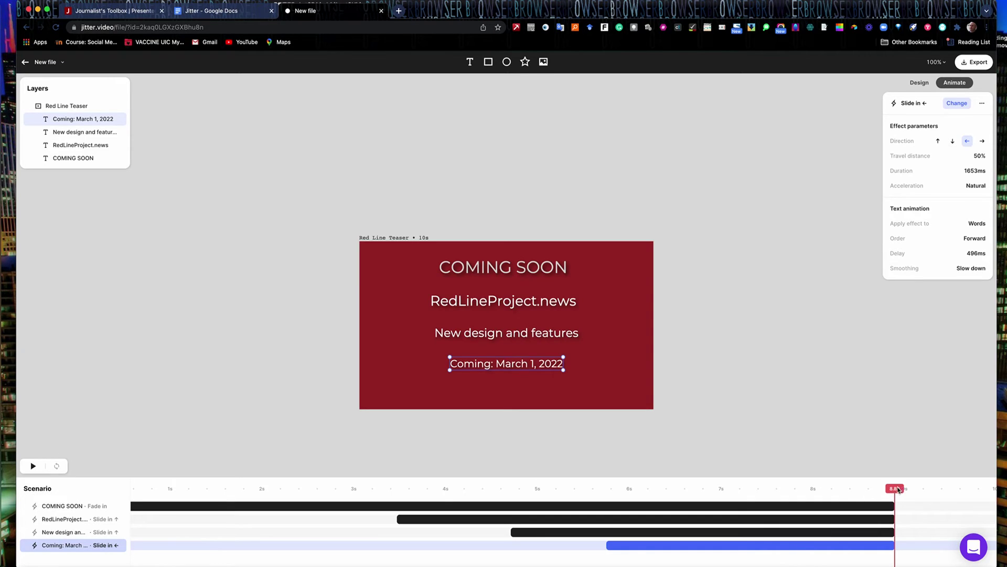
left_click_drag(898, 490, 133, 475)
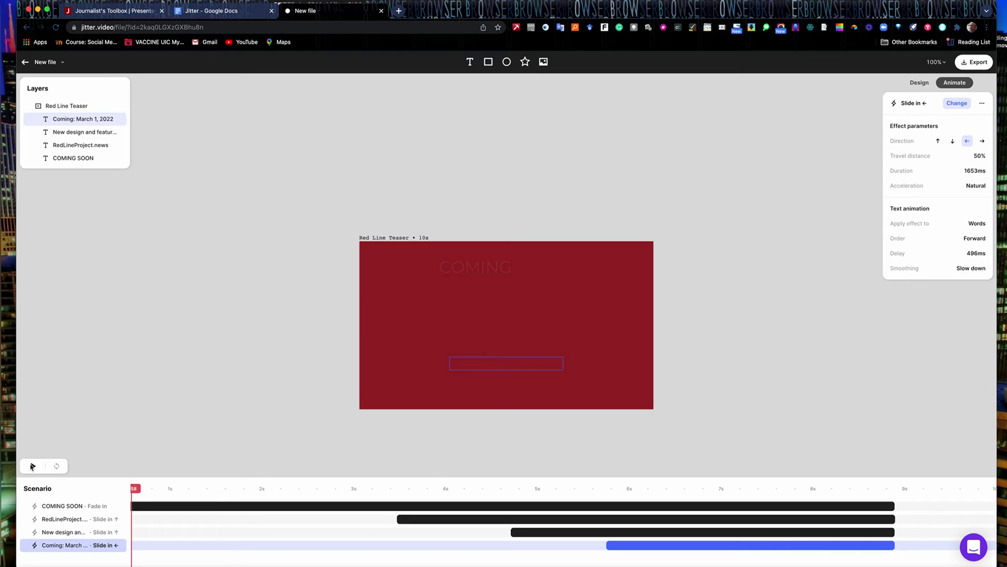
left_click(33, 465)
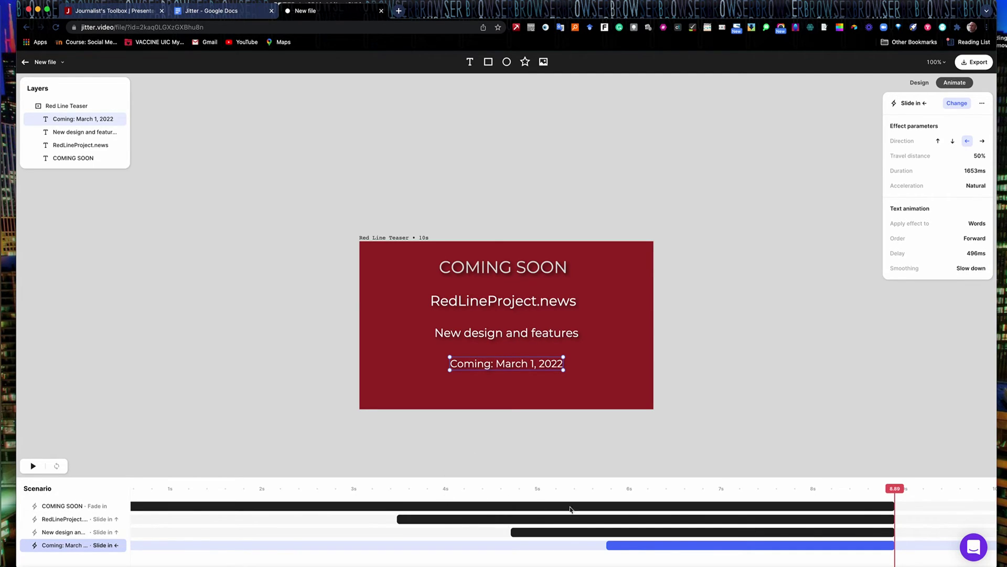
mouse_move(416, 522)
left_click(979, 64)
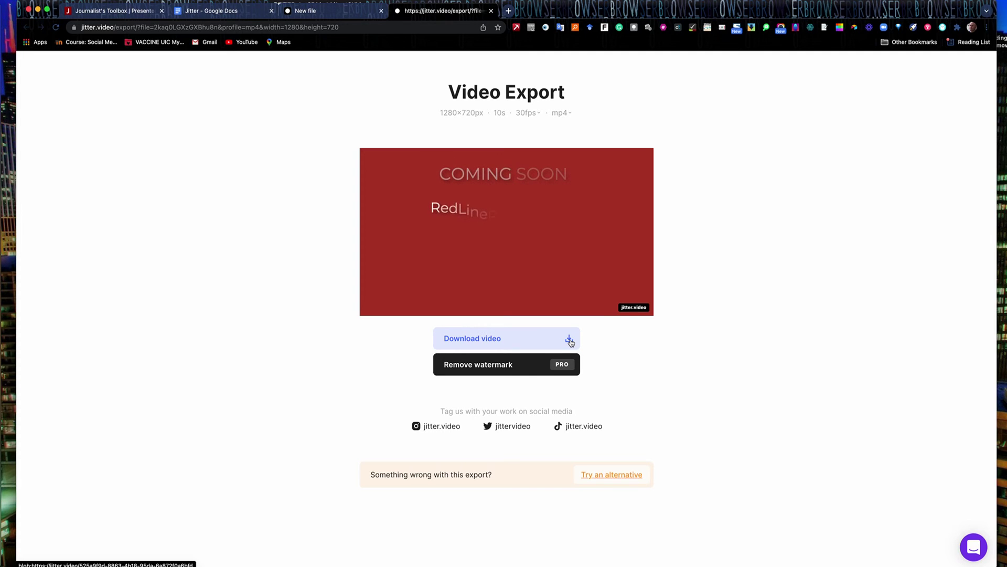
Download the rendered 1280×720 MP4 teaser from the Video Export page
left_click(569, 339)
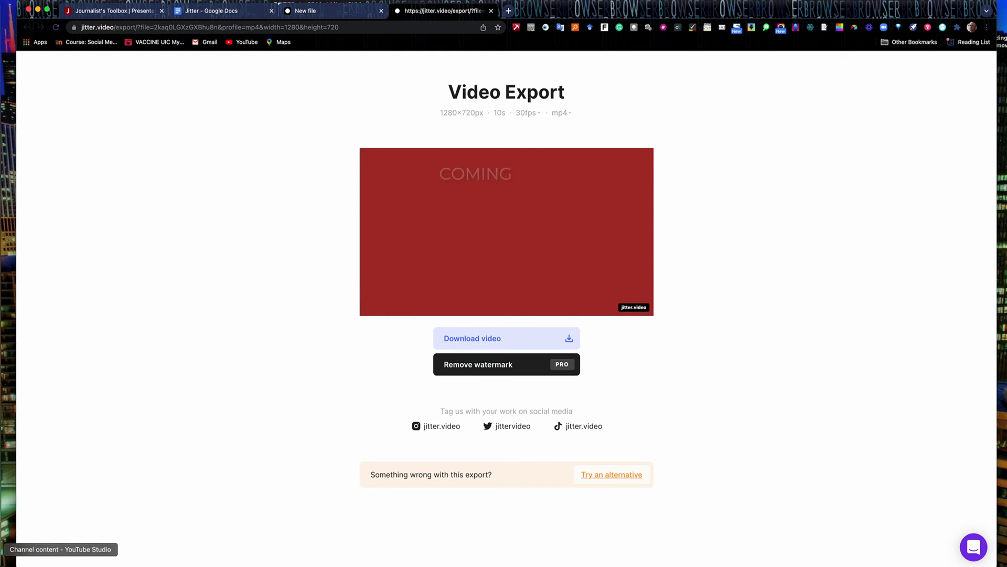
left_click(61, 560)
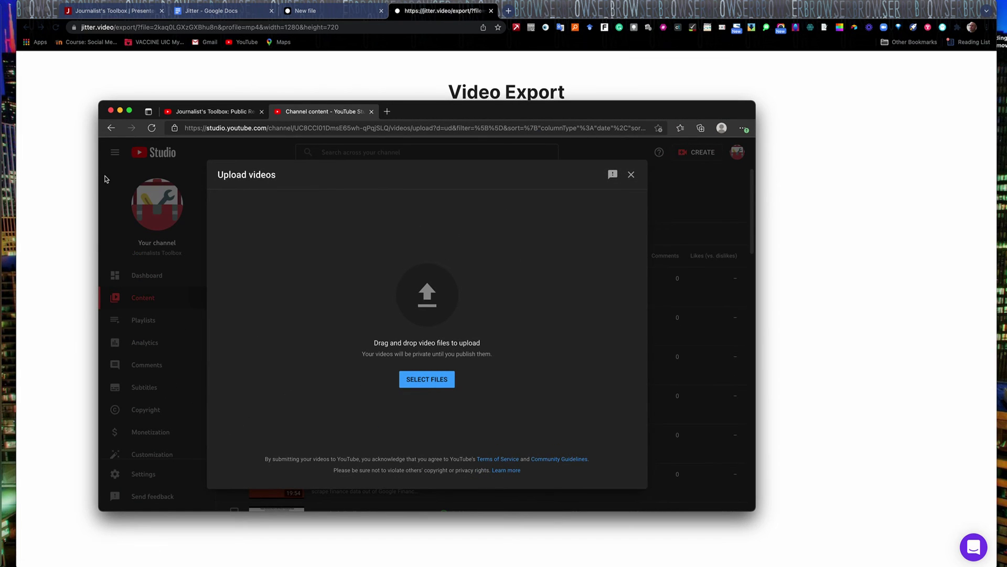
Bring The Red Line Project's Twitter profile window forward and move it higher on screen
left_click(121, 111)
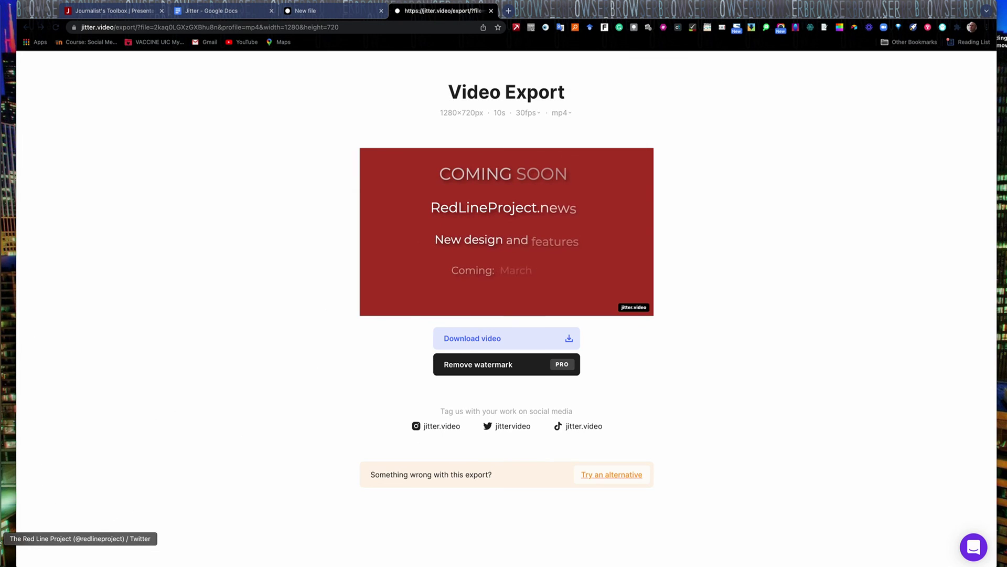
left_click(63, 560)
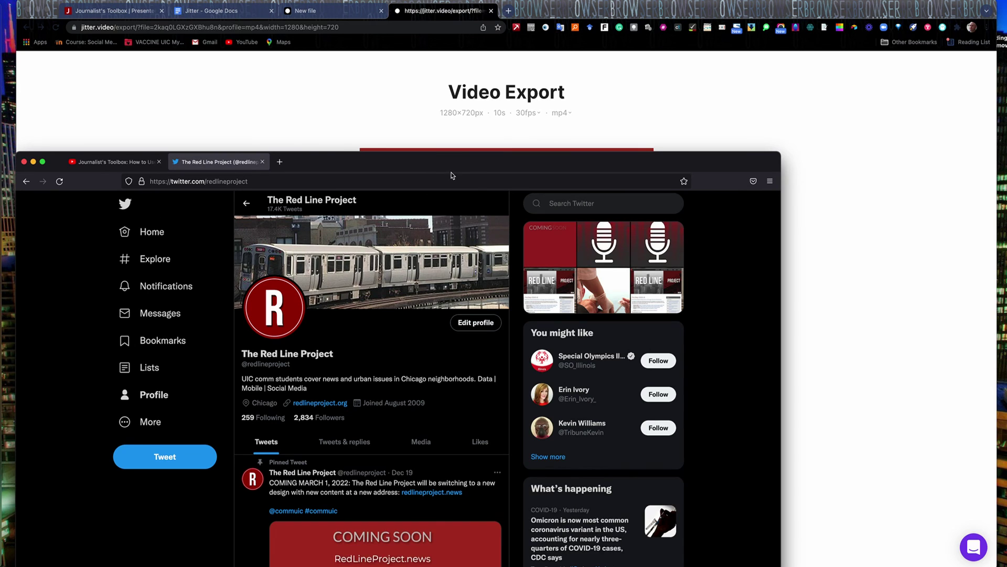
left_click_drag(463, 161, 562, 20)
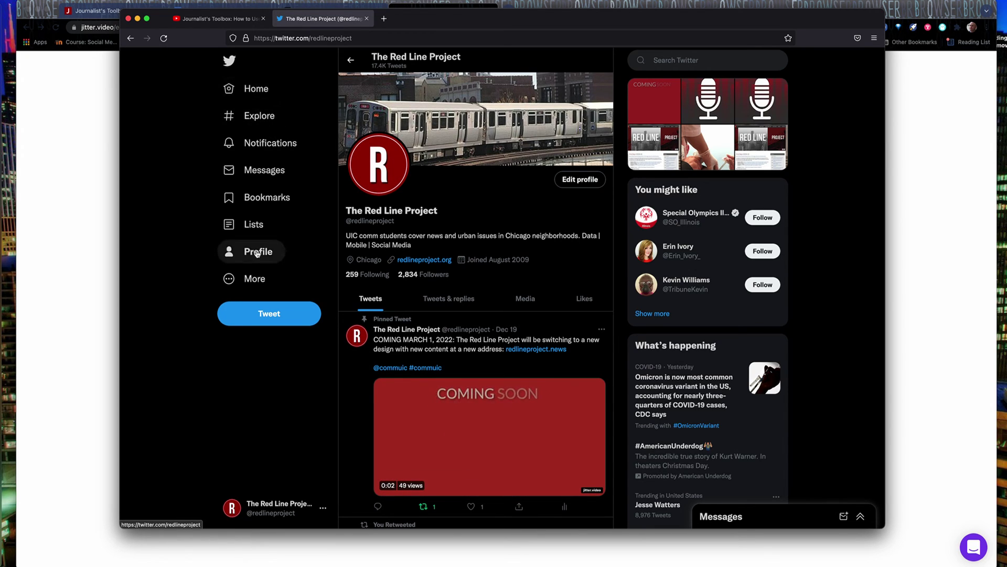
left_click(266, 315)
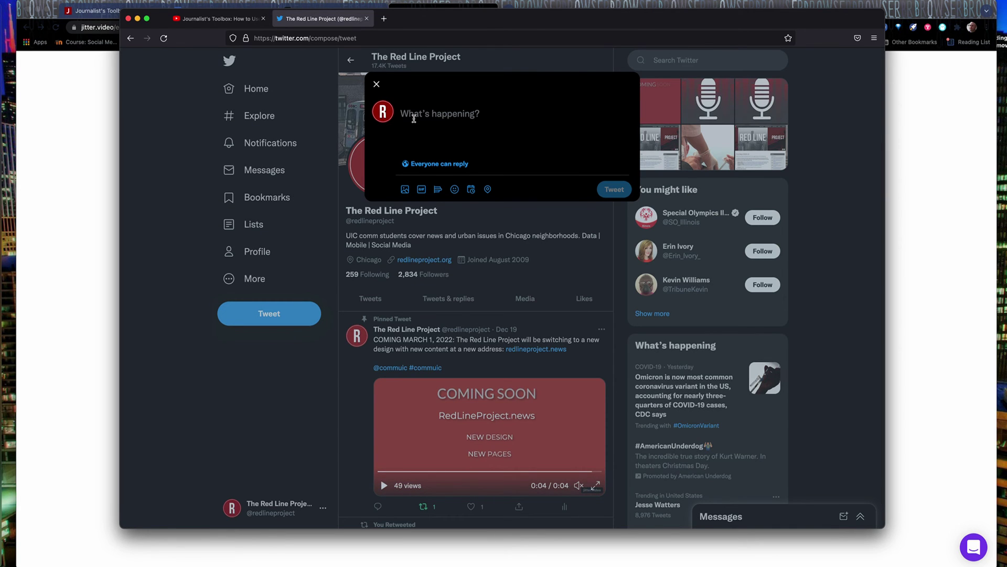
Write the tweet 'COMING MARCH 1: A new look to The REd Line Project'
type("COM")
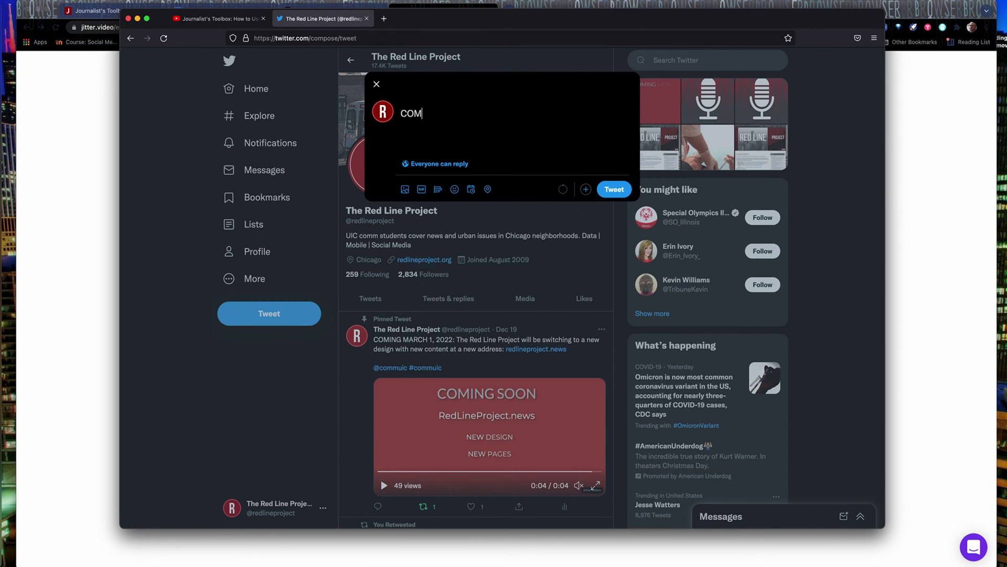
type("ING MARCH 1: A new ")
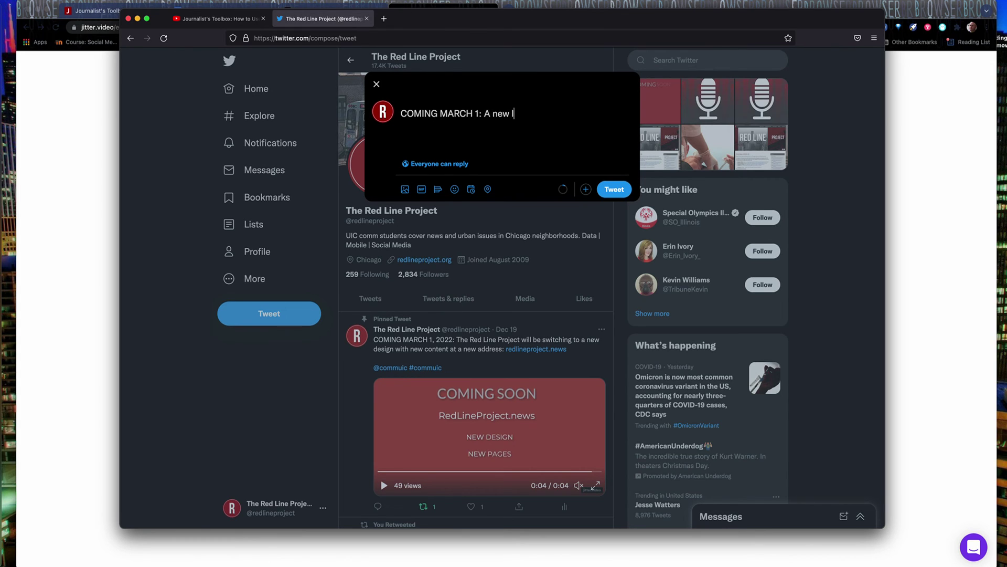
type("look to The REd Line Project!")
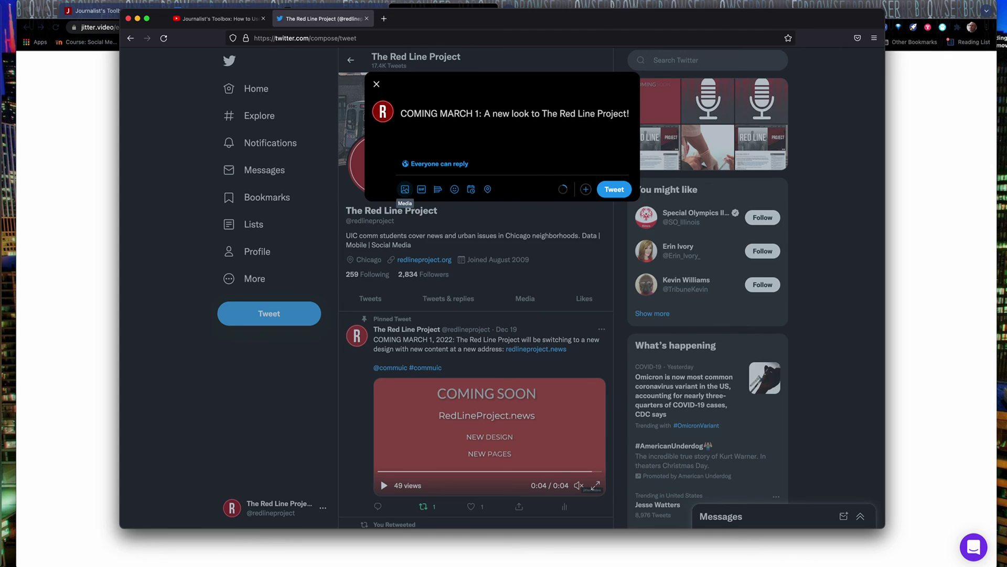
left_click(405, 190)
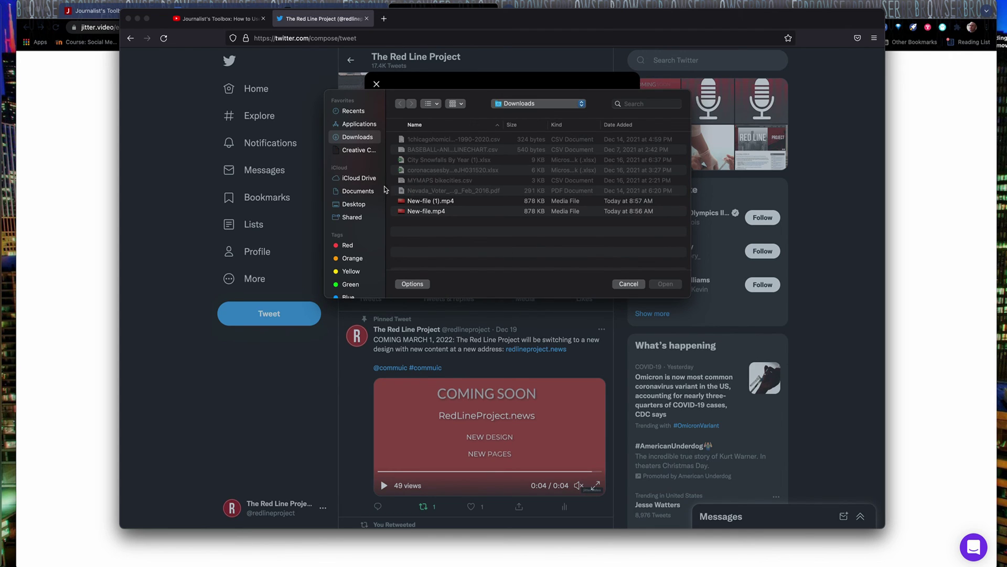
Attach the New-file.mp4 teaser video from Downloads and post the tweet
left_click(426, 212)
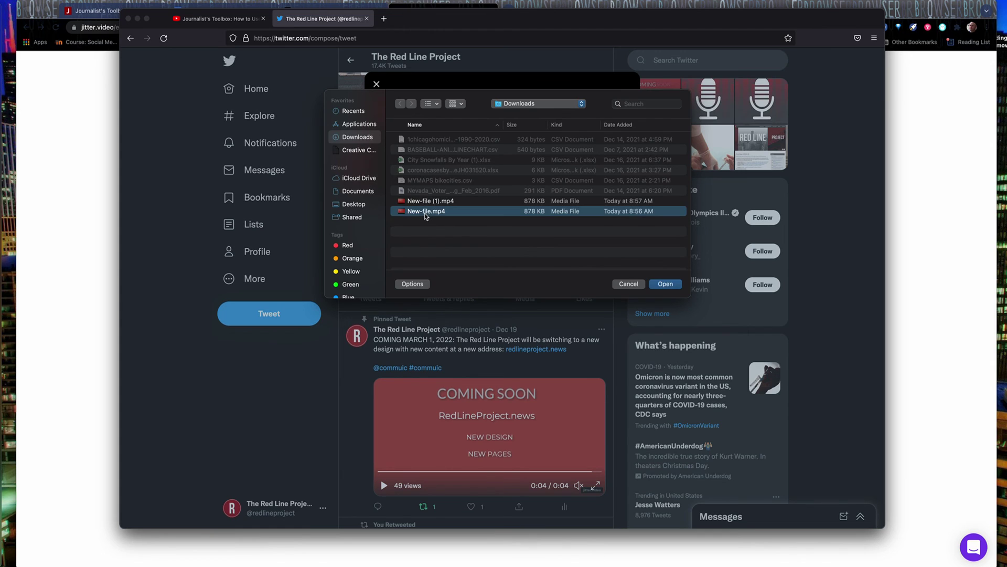
left_click(666, 286)
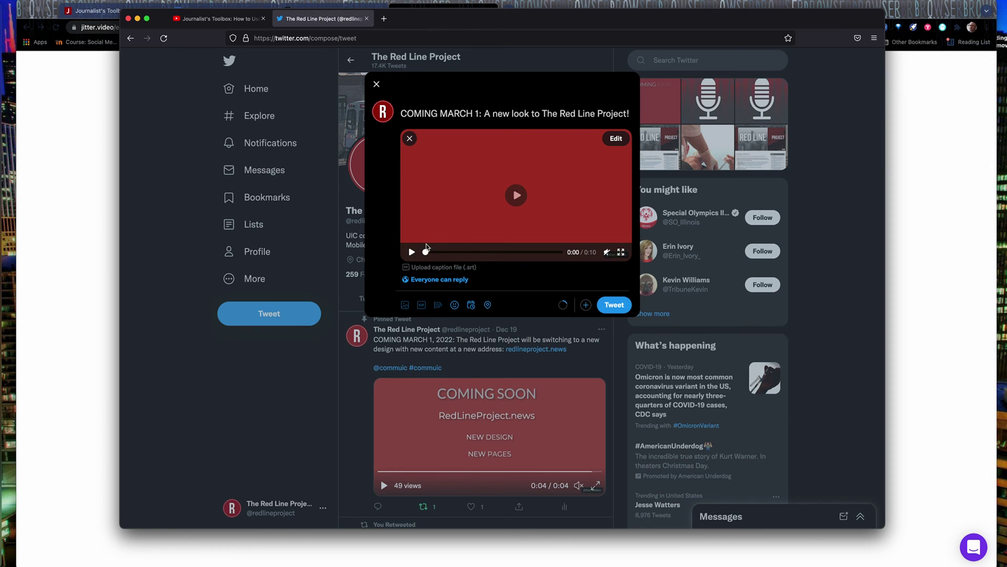
left_click(615, 305)
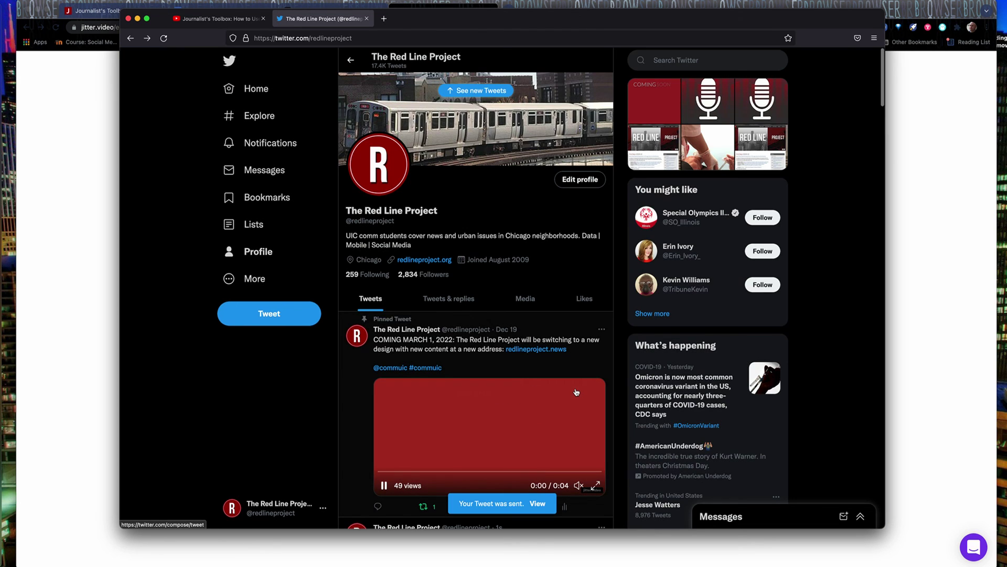
Check the new video tweet on the Twitter profile, then minimize Twitter to reveal Jitter's export page
scroll(566, 339, "down", 10)
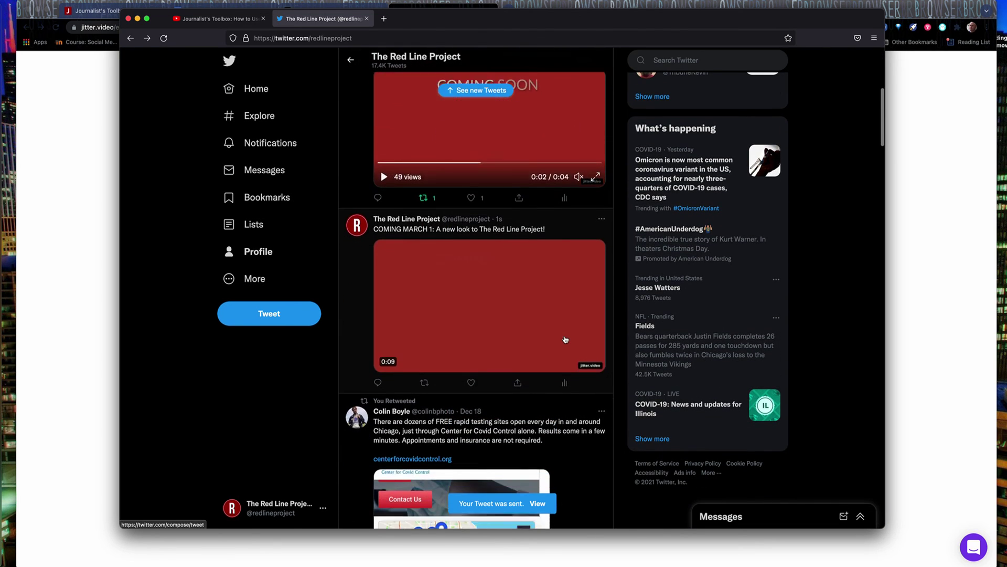
scroll(565, 339, "down", 2)
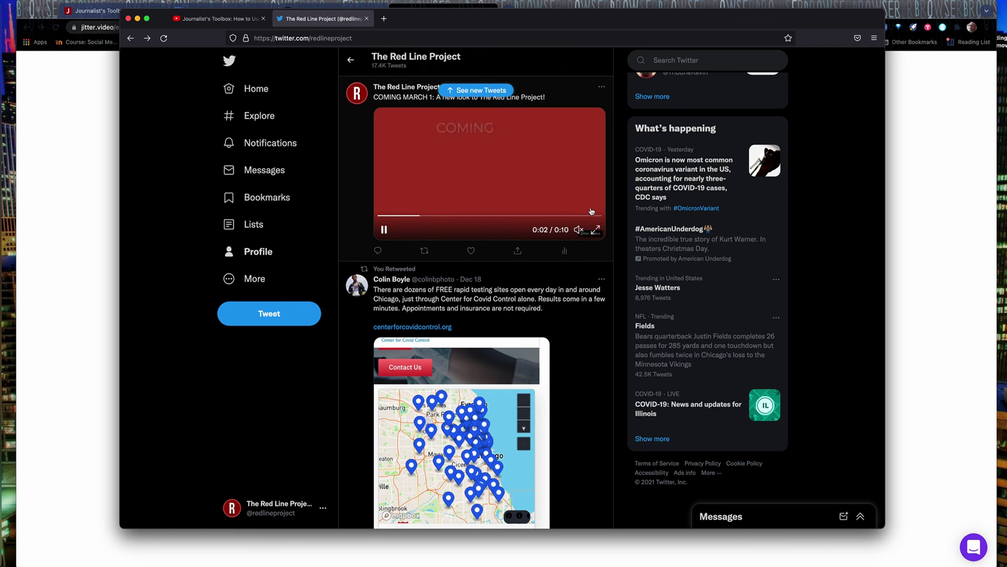
scroll(619, 214, "up", 10)
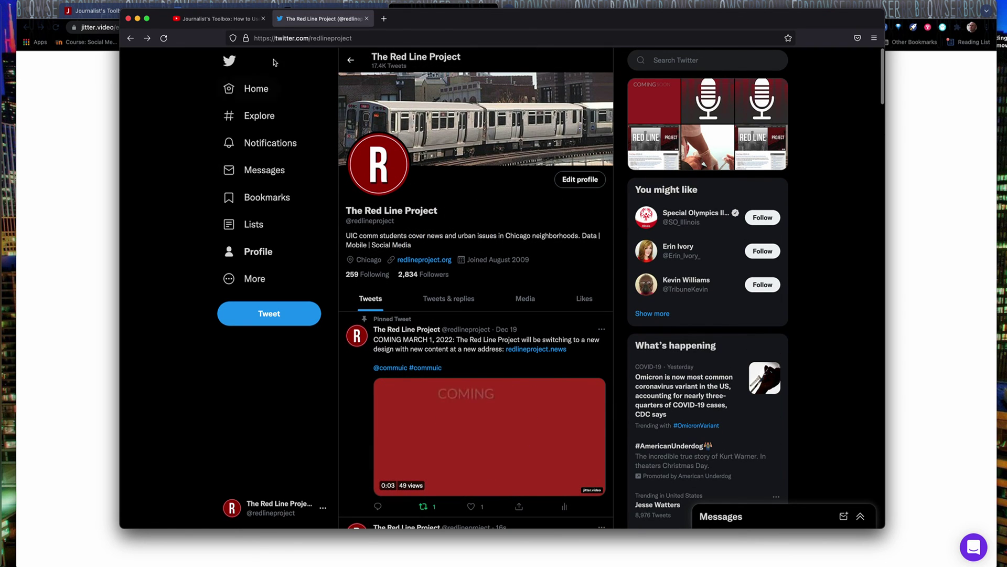
left_click(138, 19)
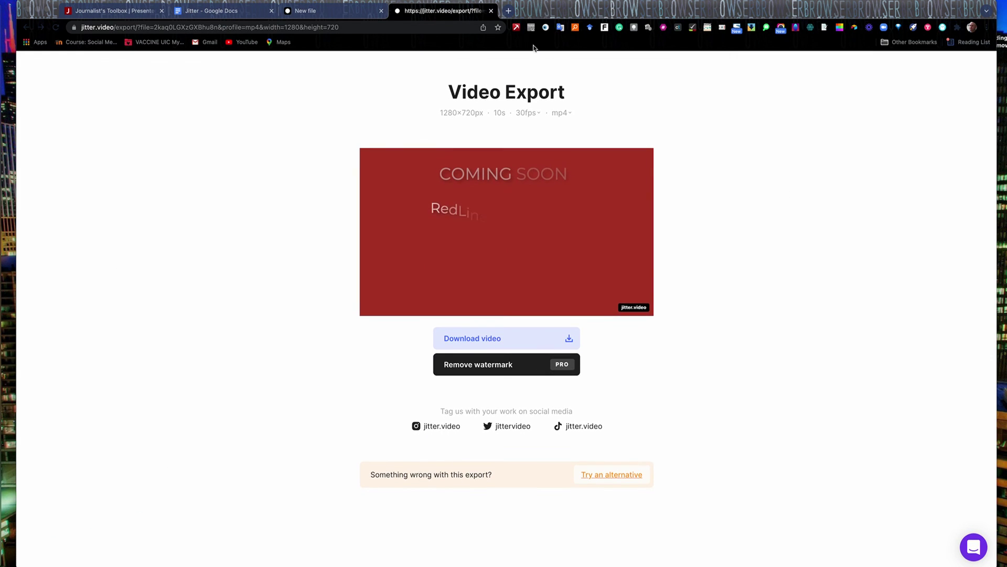
Go back to the 'New file' teaser tab, then switch to the 'Jitter - Google Docs' notes
left_click(331, 12)
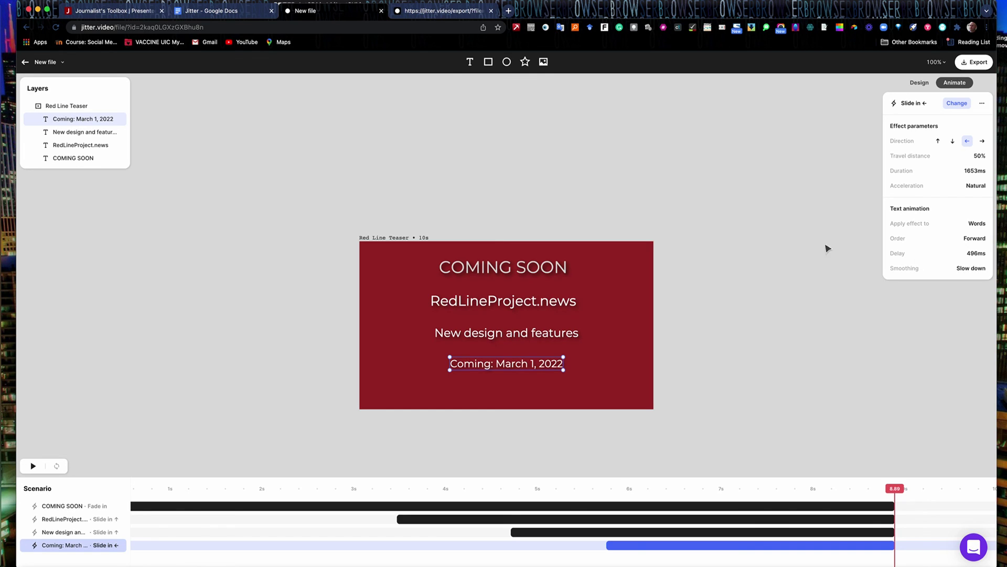
left_click(217, 13)
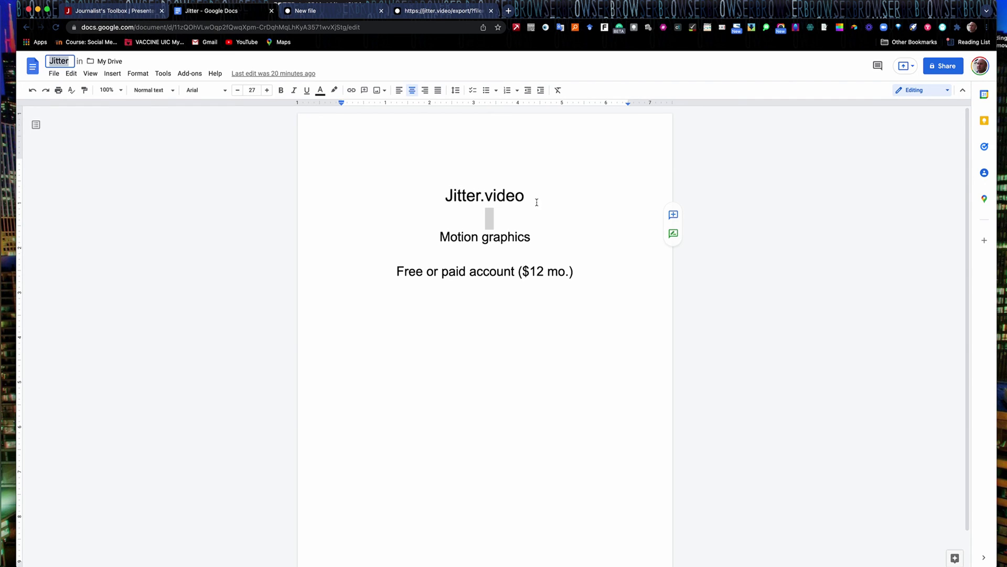